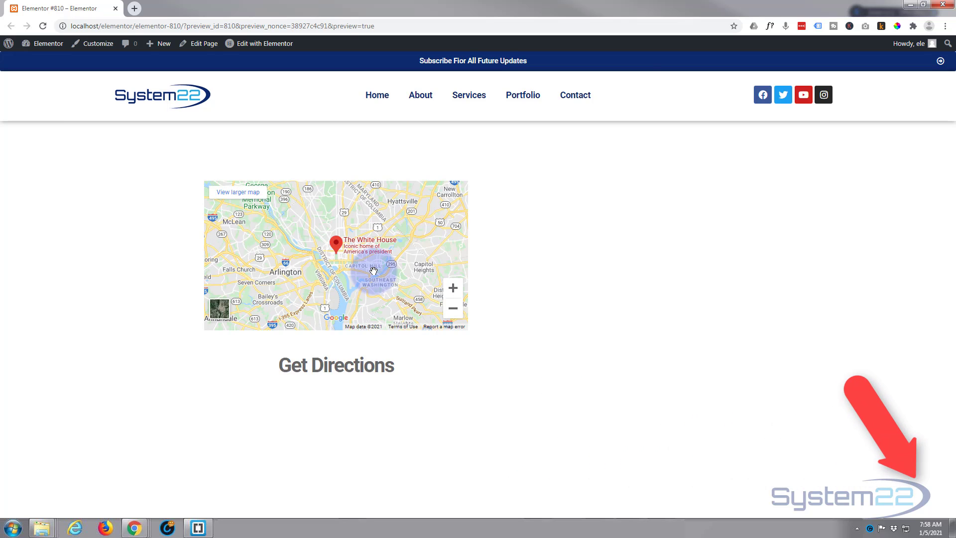
pyautogui.scroll(1, 373, 271)
pyautogui.scroll(1, 374, 270)
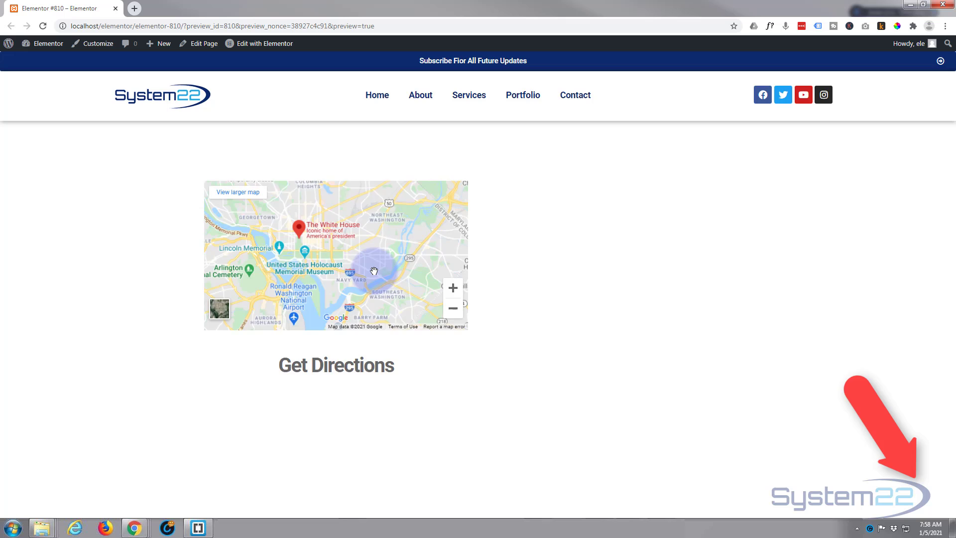
pyautogui.scroll(-1, 373, 271)
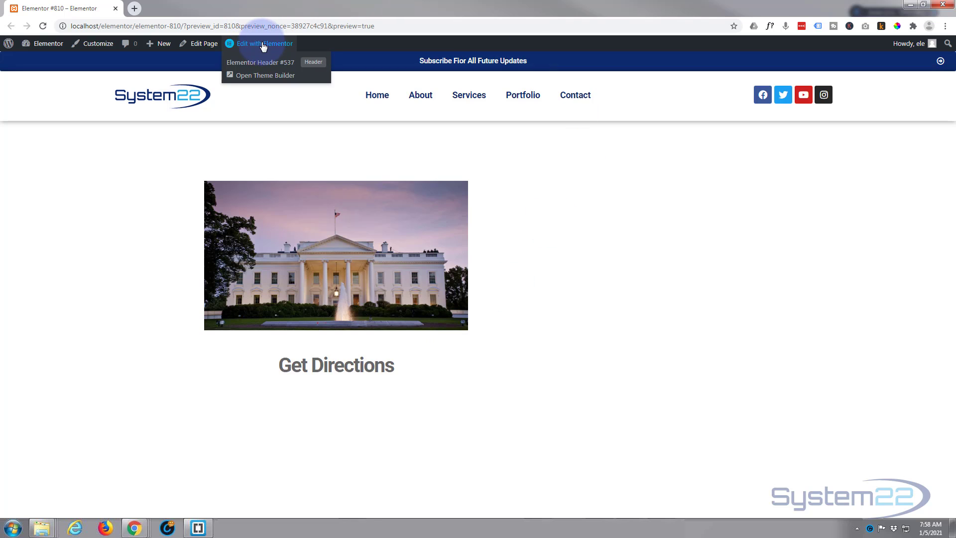
# Step: Edit the page with Elementor and place a Google Maps widget in the empty right column
pyautogui.click(263, 46)
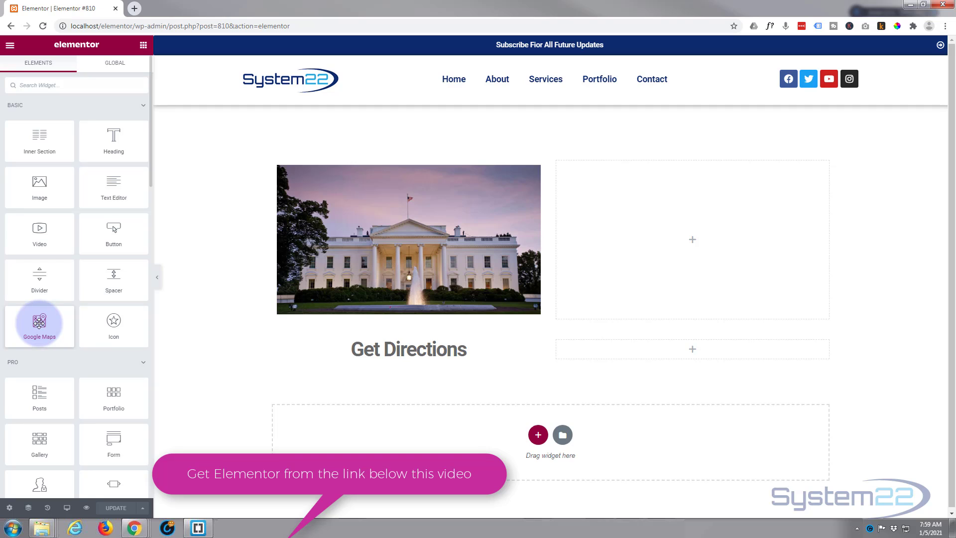
pyautogui.moveTo(39, 323)
pyautogui.mouseDown()
pyautogui.moveTo(724, 265)
pyautogui.moveTo(723, 254)
pyautogui.mouseUp()
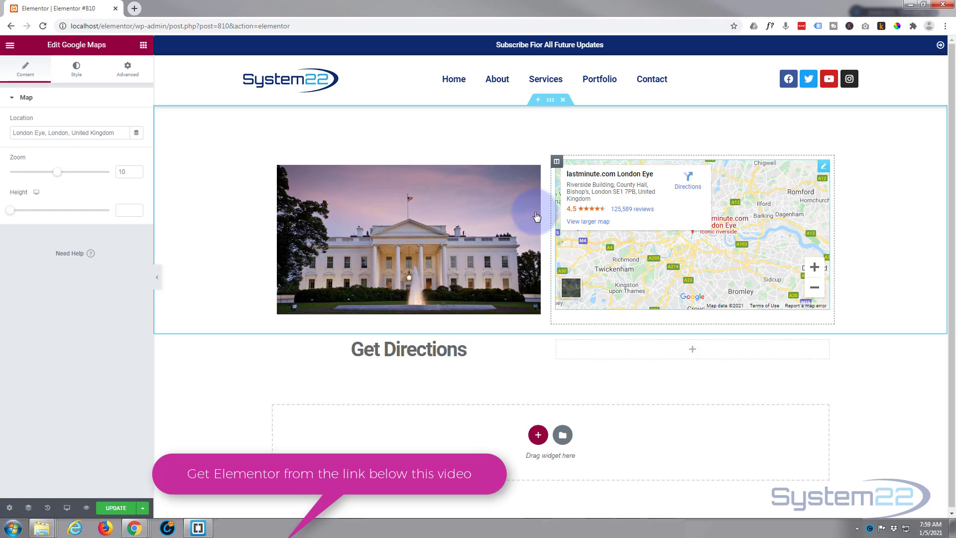
# Step: Replace the London Eye location with 'the white house' as the map location
pyautogui.moveTo(119, 133); pyautogui.dragTo(1, 142)
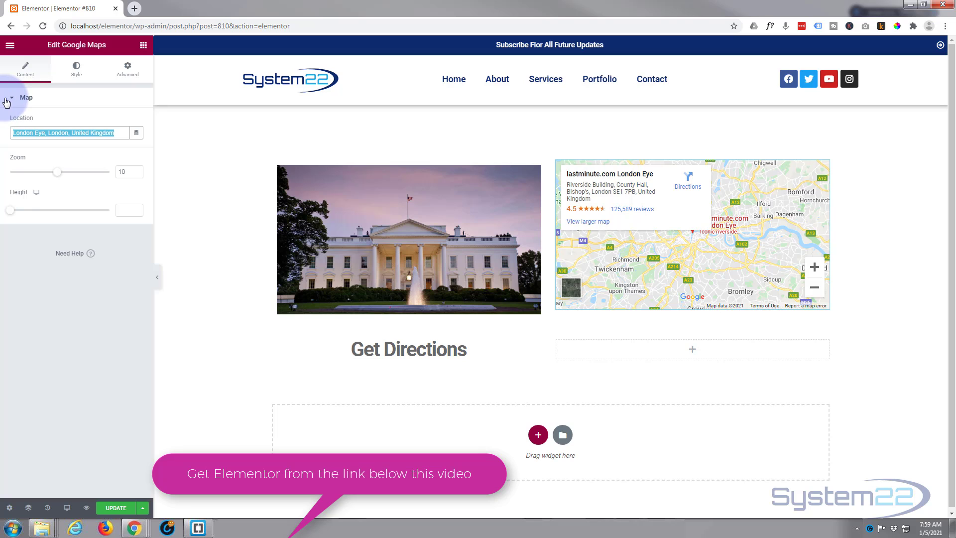
pyautogui.write('t')
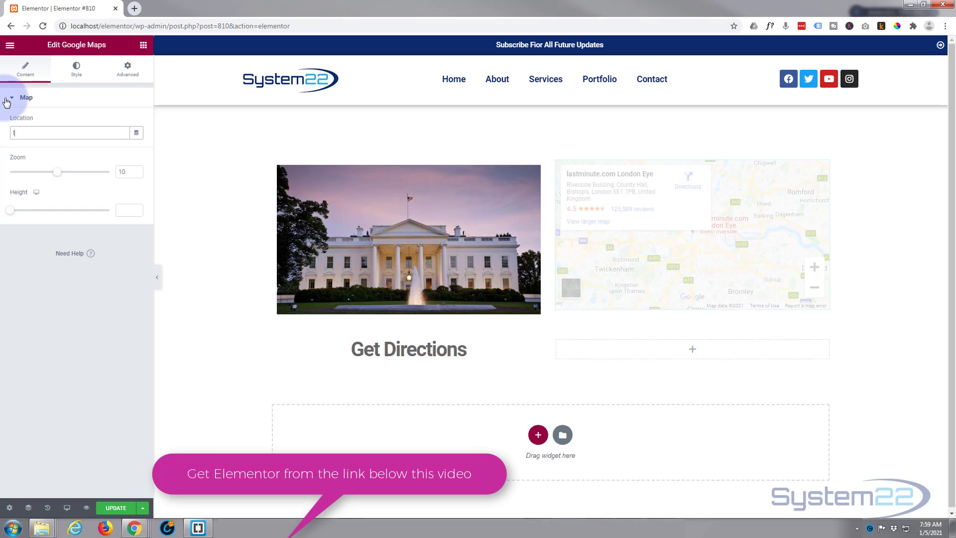
pyautogui.write('he white')
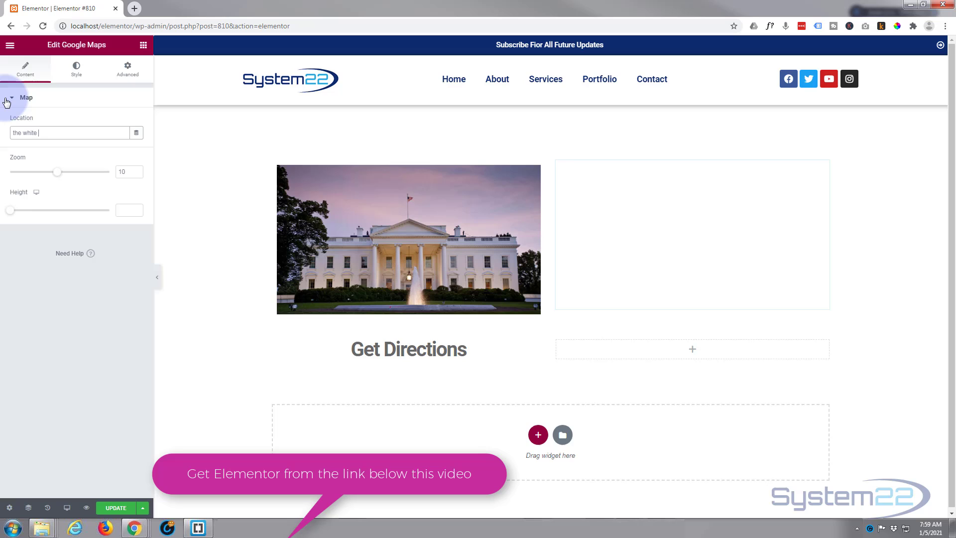
pyautogui.write(' house')
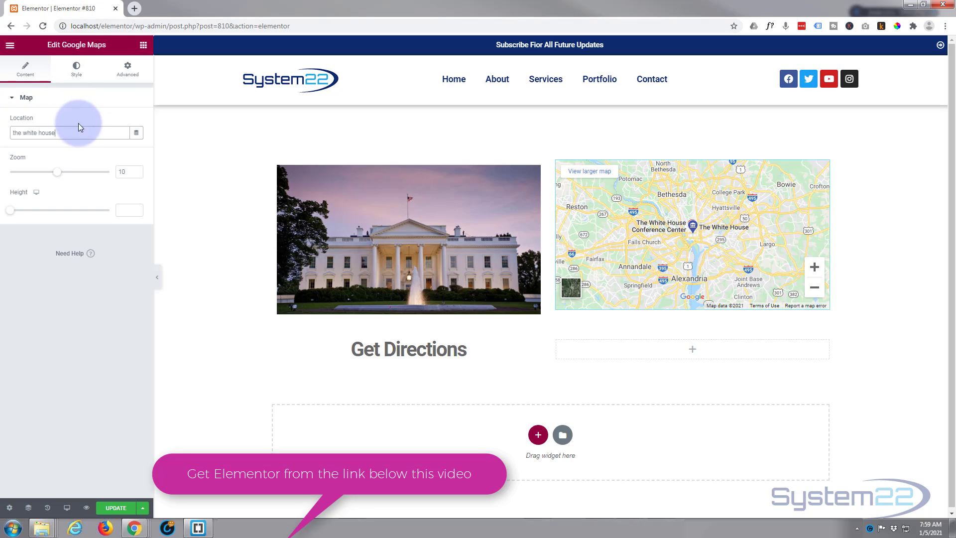
pyautogui.click(3, 134)
pyautogui.click(68, 132)
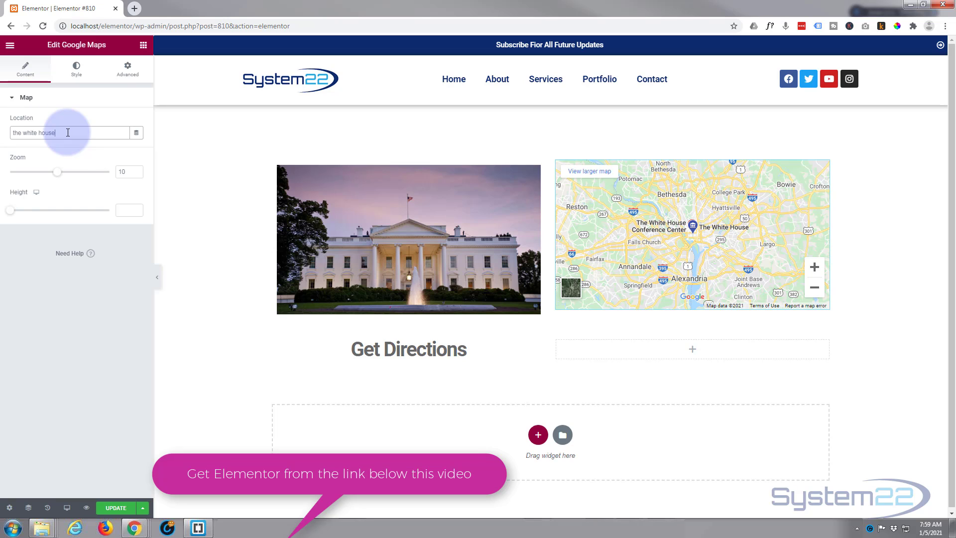
pyautogui.click(59, 217)
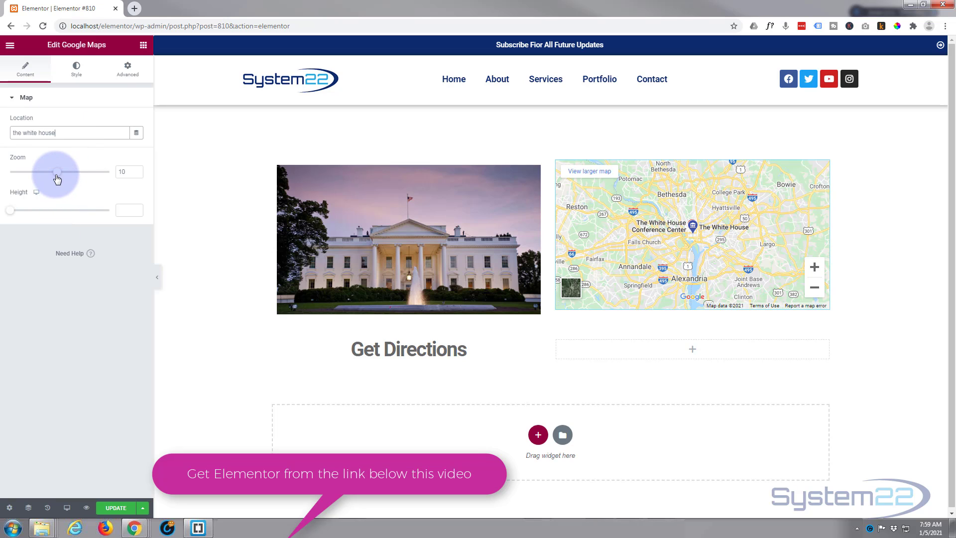
# Step: Adjust the map zoom, settling on a wider regional view at level 8
pyautogui.moveTo(57, 177); pyautogui.dragTo(71, 178)
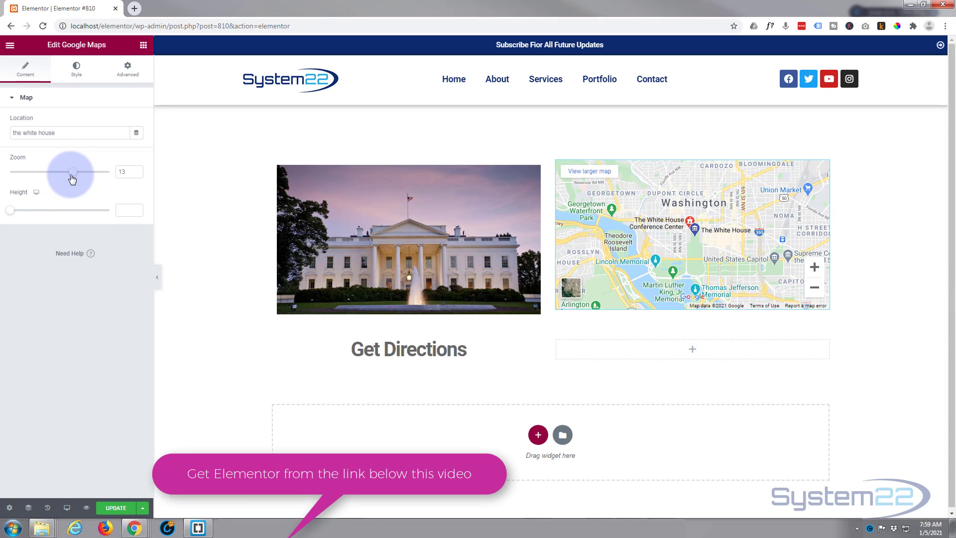
pyautogui.moveTo(72, 178); pyautogui.dragTo(44, 178)
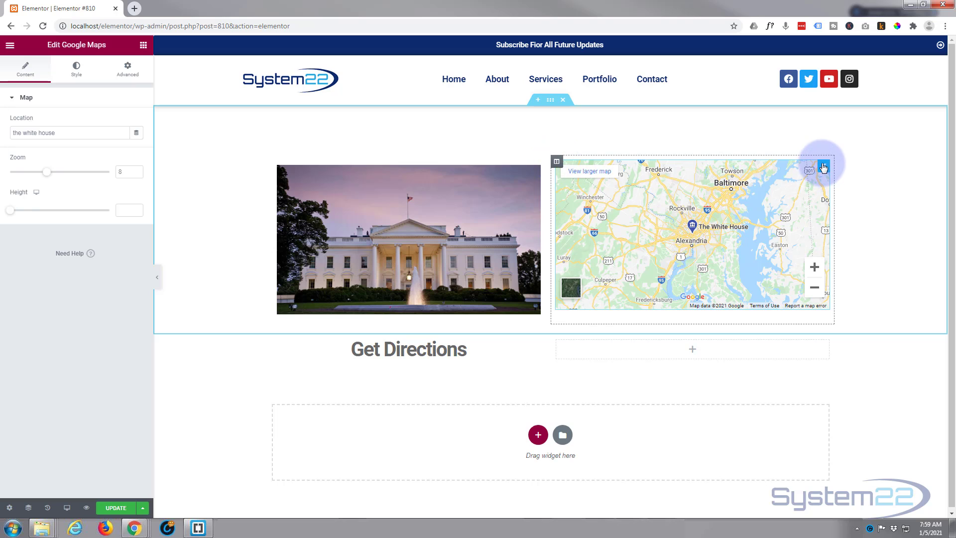
pyautogui.moveTo(691, 234)
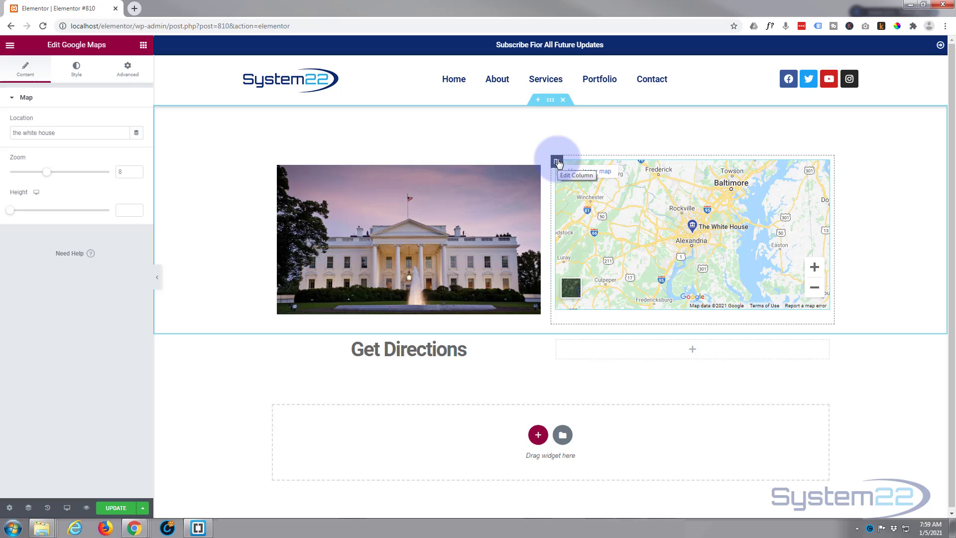
# Step: Give the map column 0 padding and a linked 20 px margin on all sides
pyautogui.click(558, 162)
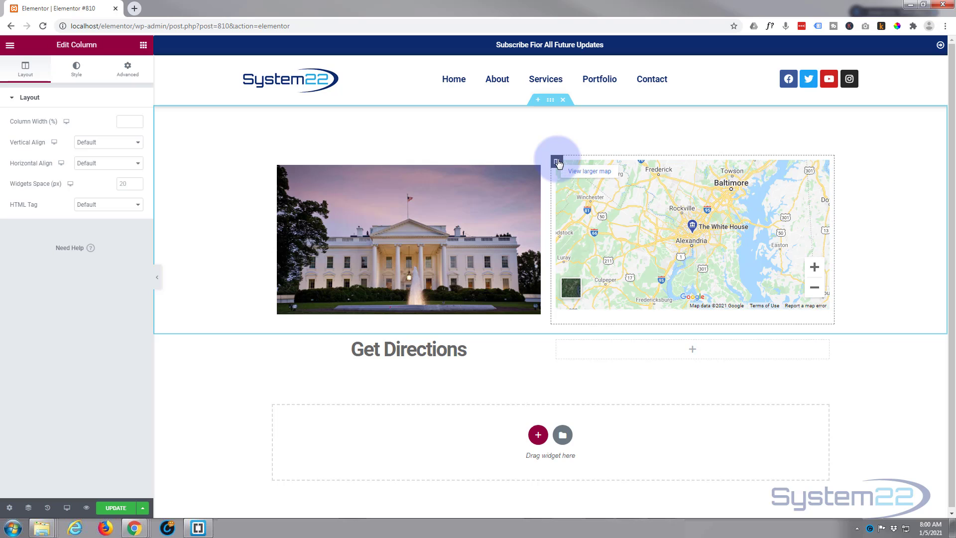
pyautogui.click(129, 70)
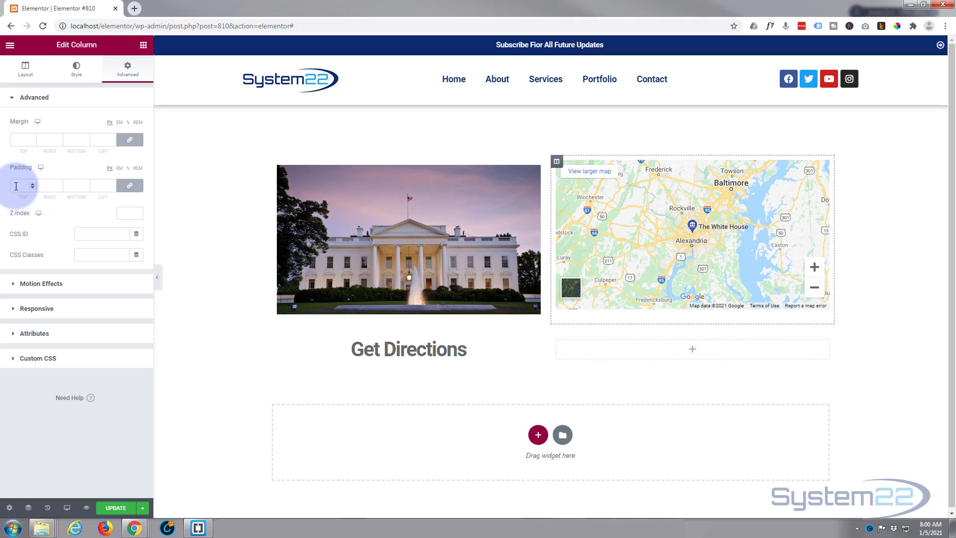
pyautogui.click(15, 186)
pyautogui.write('0')
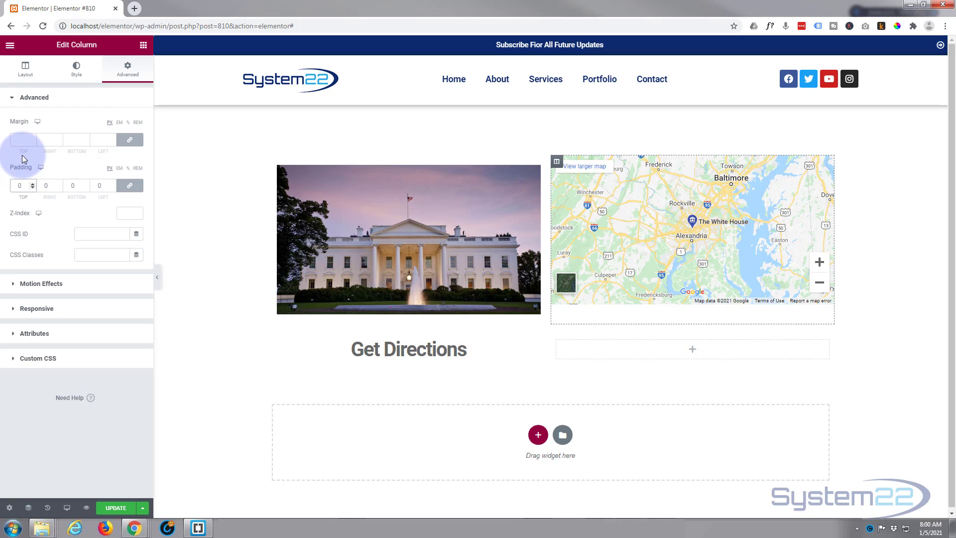
pyautogui.click(21, 138)
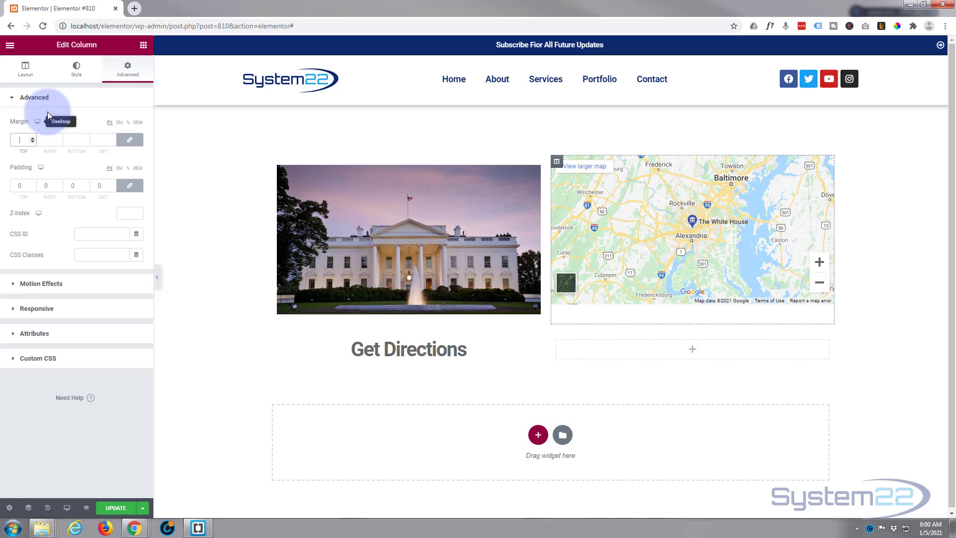
pyautogui.write('20')
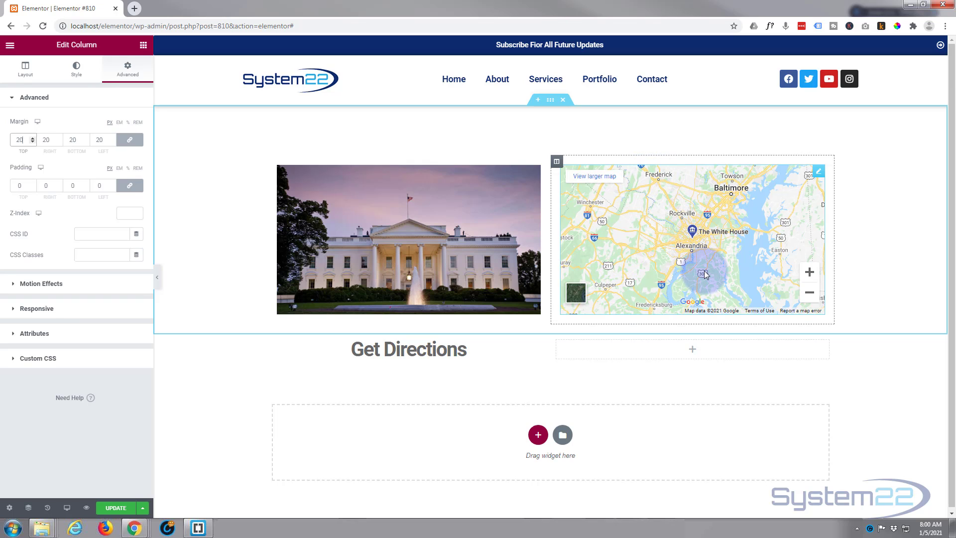
pyautogui.moveTo(692, 239)
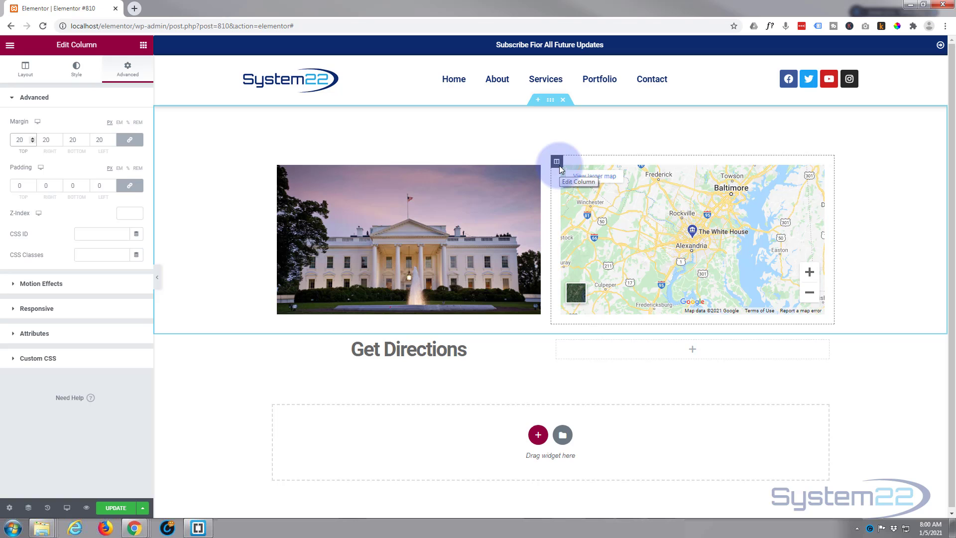
# Step: Undo an accidental drag that swapped the column contents
pyautogui.moveTo(556, 161); pyautogui.dragTo(439, 201)
pyautogui.hotkey('ctrl', 'z')
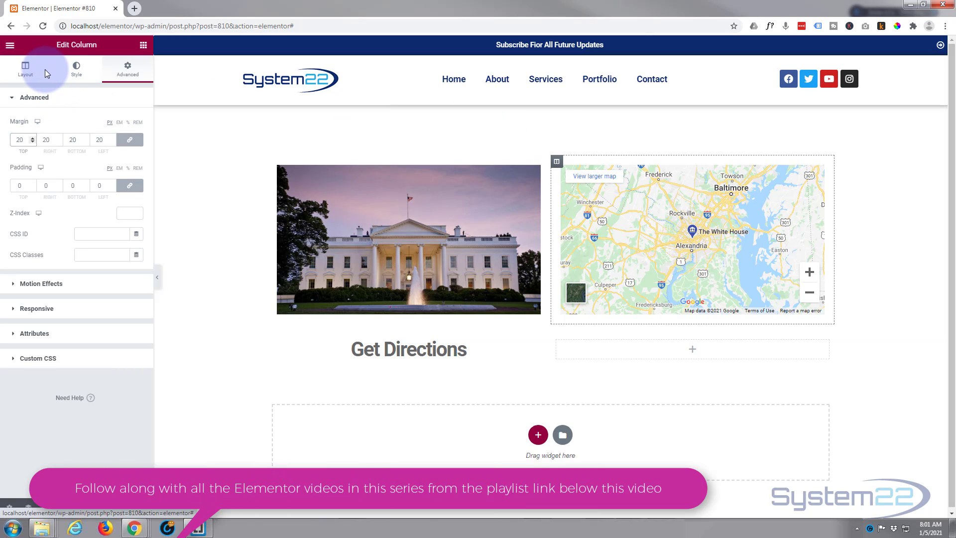
# Step: Set a Classic background on the map column using the White House photo
pyautogui.click(73, 71)
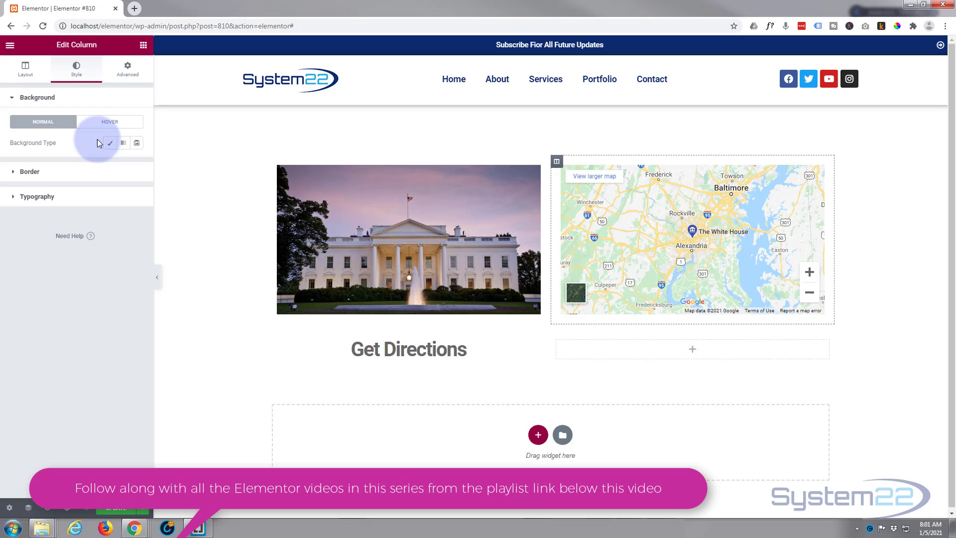
pyautogui.click(110, 143)
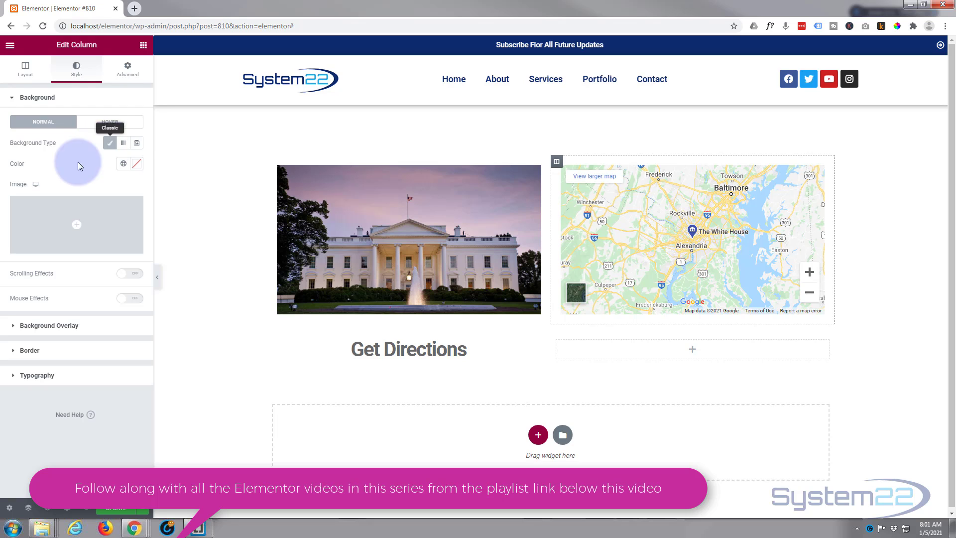
pyautogui.click(75, 224)
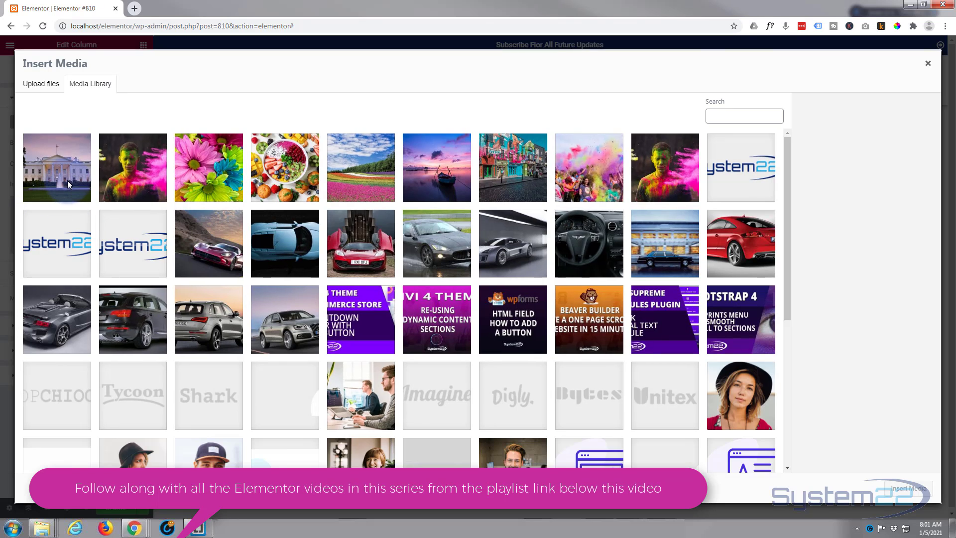
pyautogui.click(67, 180)
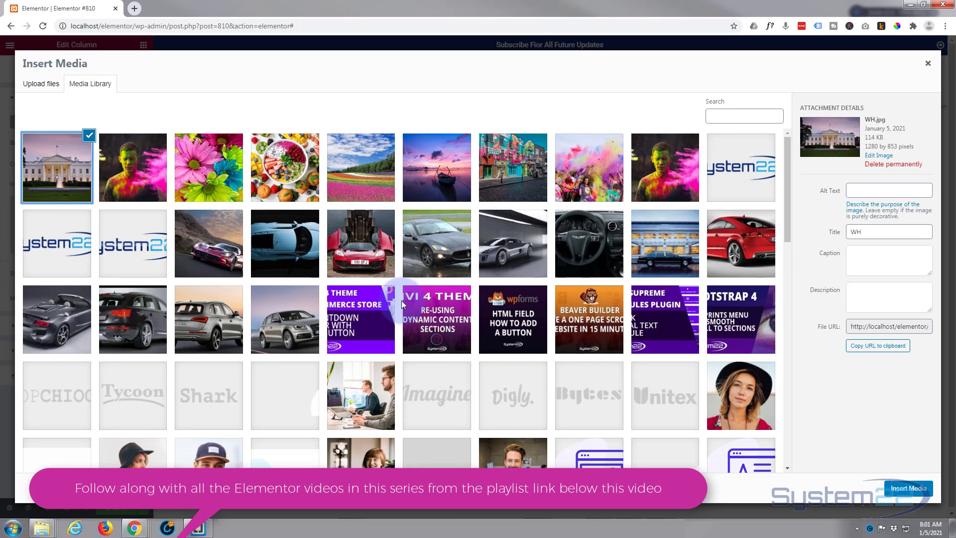
pyautogui.click(908, 488)
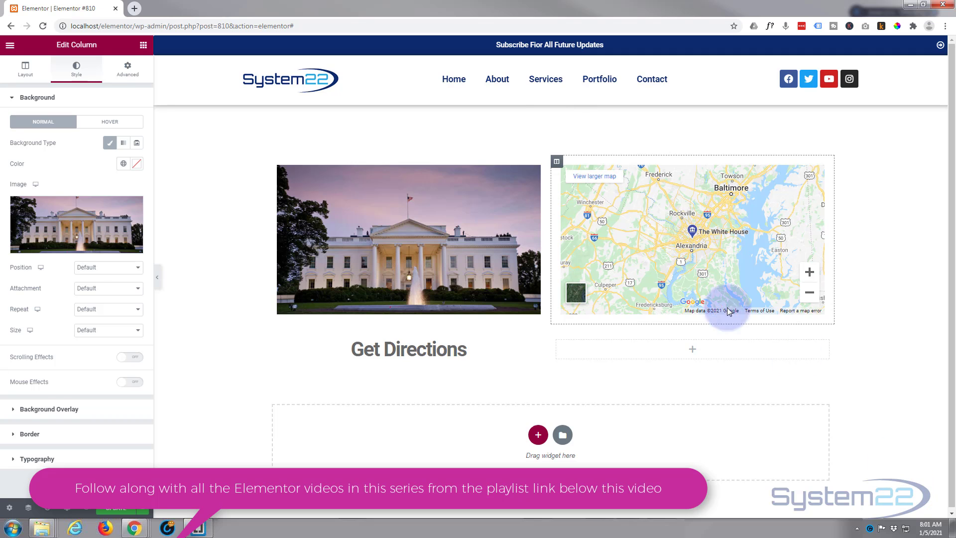
pyautogui.moveTo(693, 239)
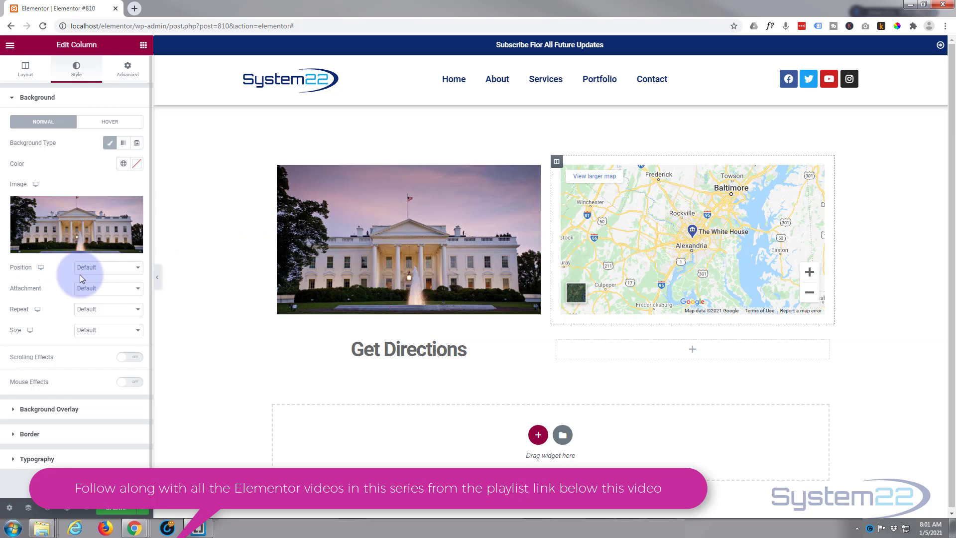
# Step: Size the background image to Cover the whole column
pyautogui.click(111, 329)
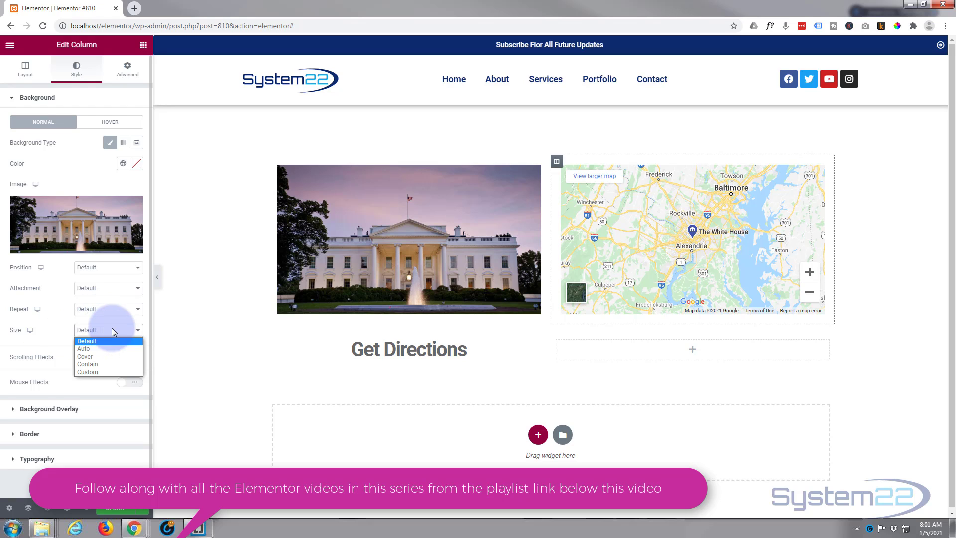
pyautogui.click(87, 357)
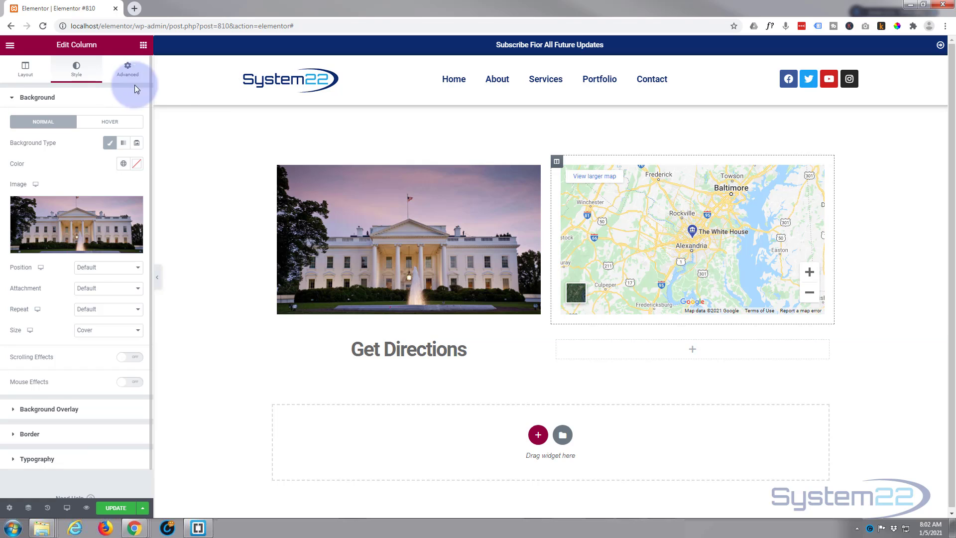
pyautogui.scroll(-1, 91, 289)
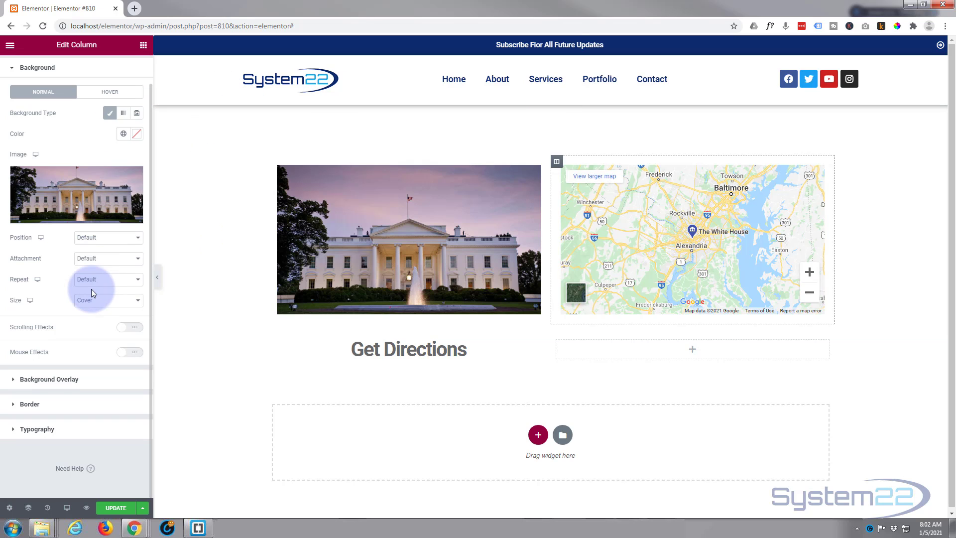
pyautogui.scroll(1, 79, 160)
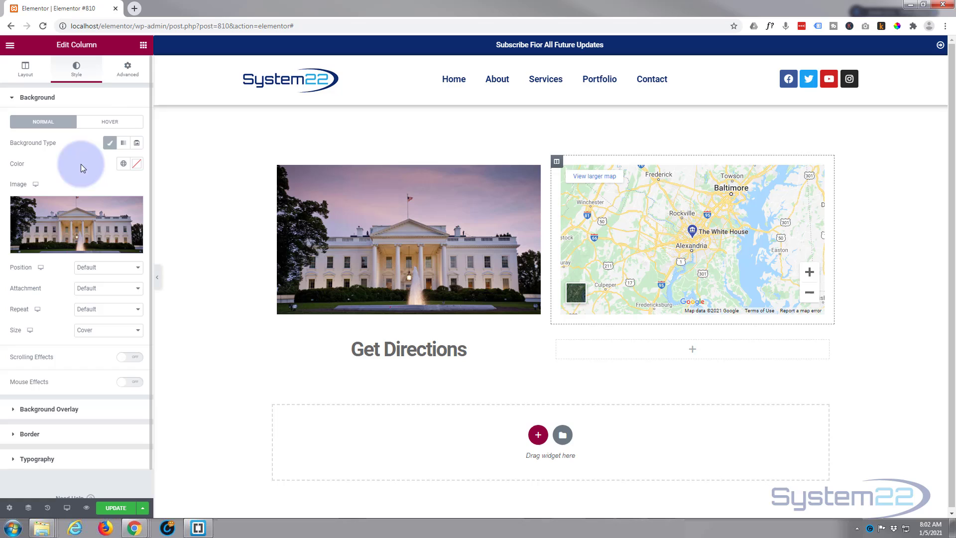
pyautogui.click(124, 70)
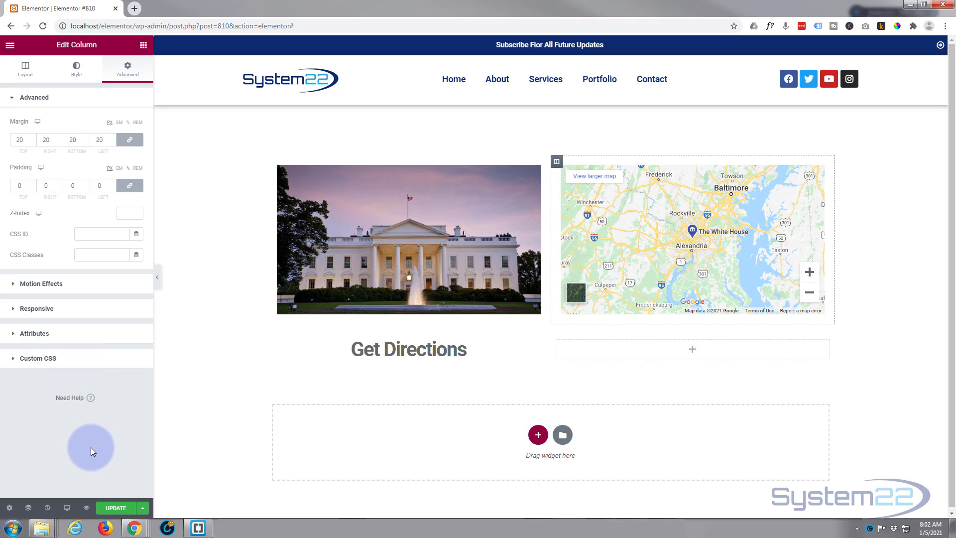
# Step: Save and preview the page, then reach Additional CSS via Appearance > Customize
pyautogui.click(112, 509)
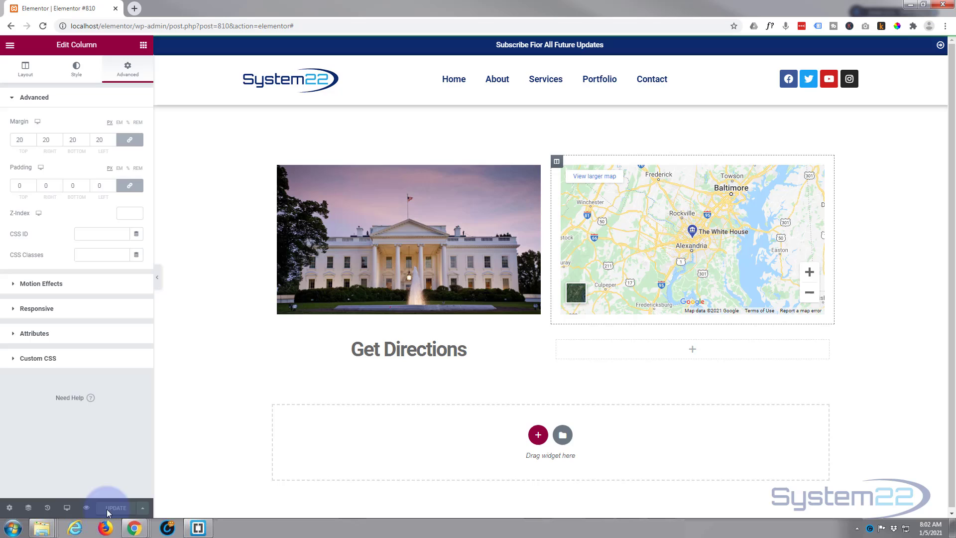
pyautogui.click(85, 507)
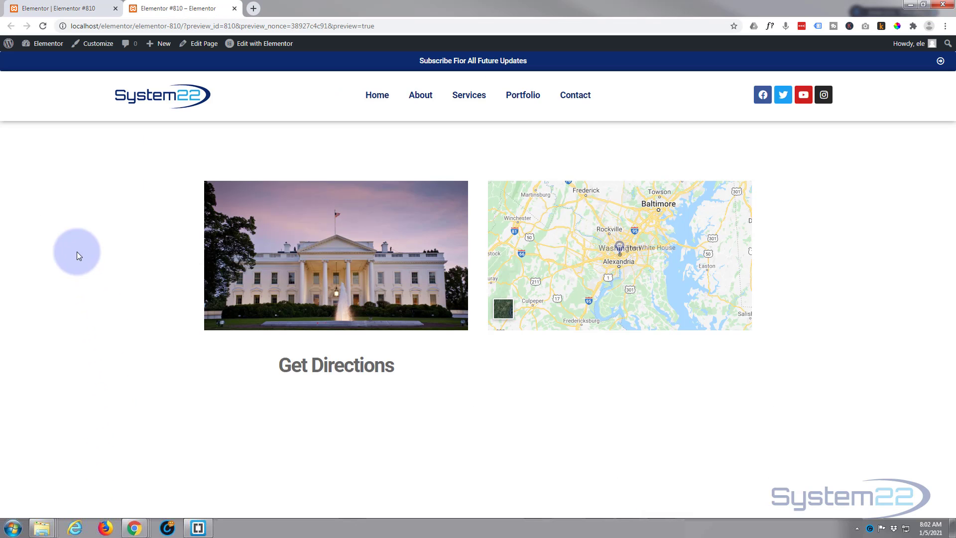
pyautogui.moveTo(43, 43)
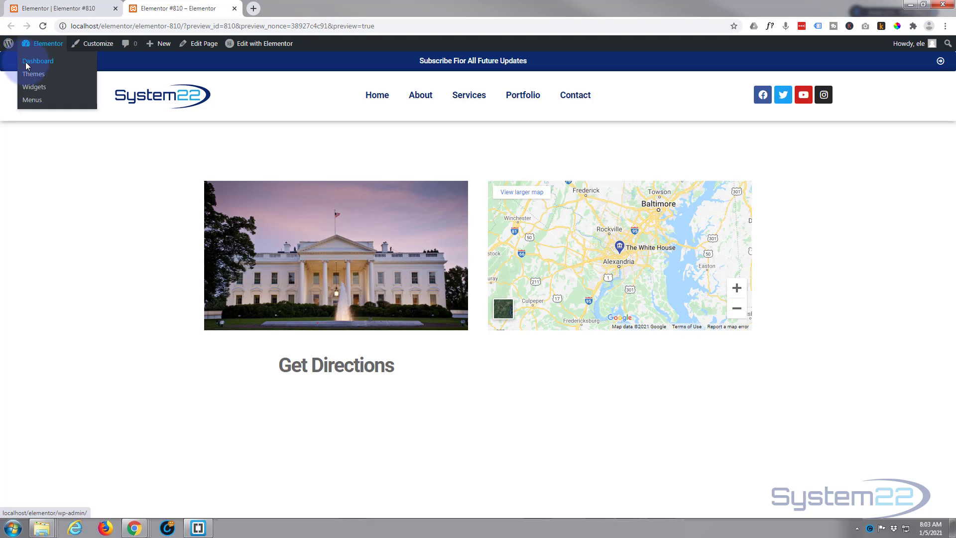
pyautogui.click(26, 62)
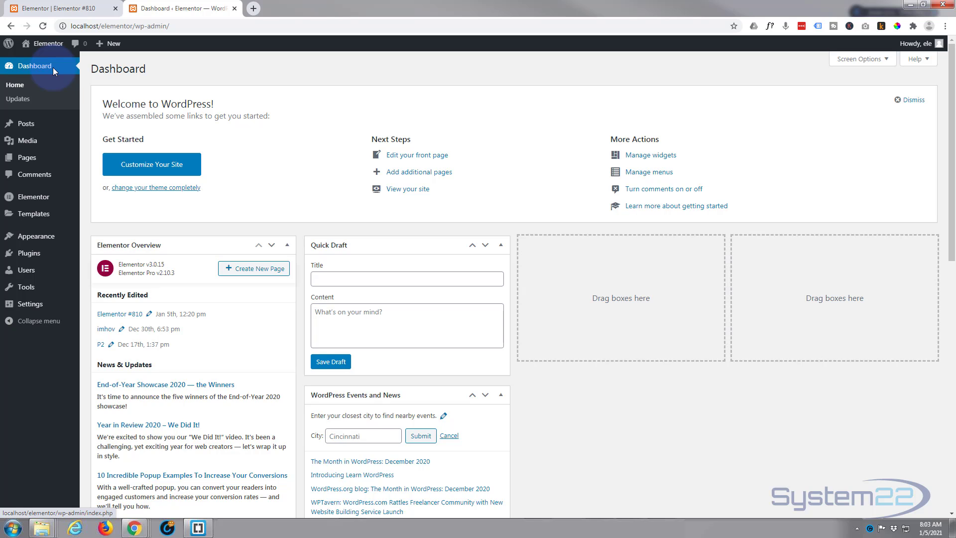
pyautogui.moveTo(35, 236)
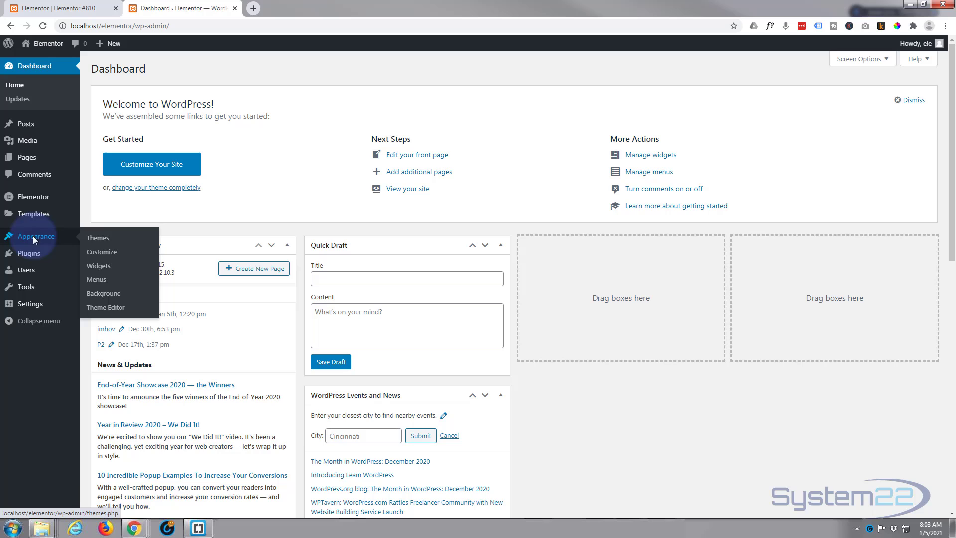
pyautogui.click(106, 253)
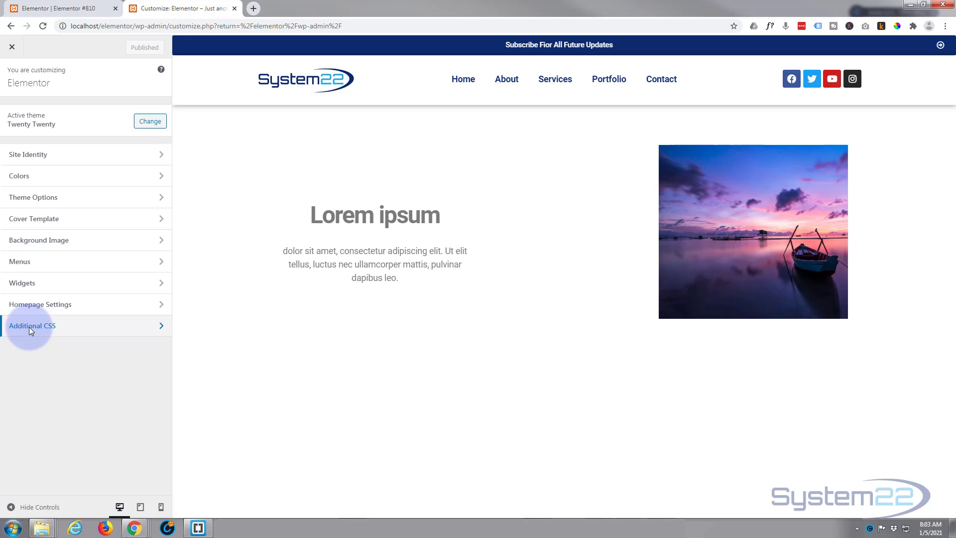
pyautogui.click(95, 330)
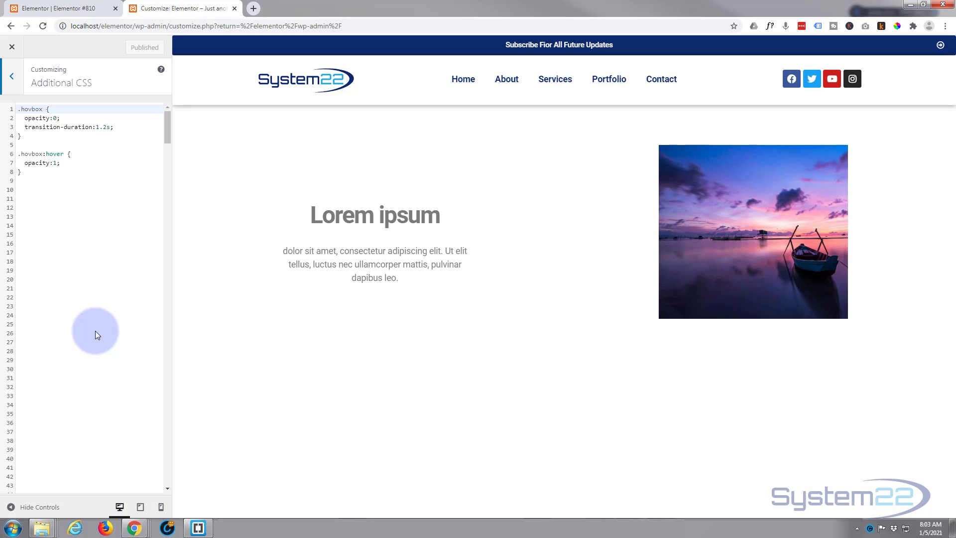
# Step: Push the existing hovbox CSS rules down with blank lines at the top, then return to Elementor
pyautogui.click(17, 110)
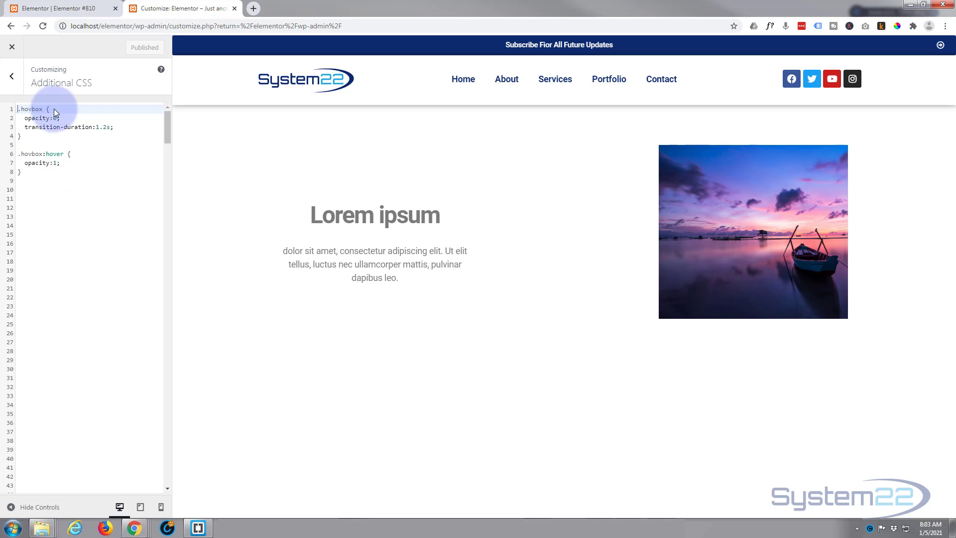
pyautogui.press('Return')
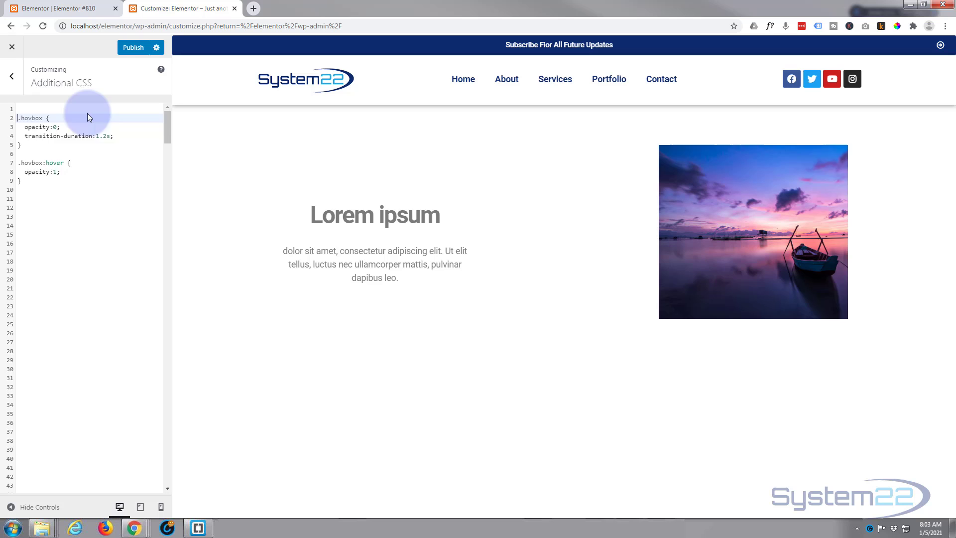
pyautogui.press('Return')
pyautogui.press('Return')
pyautogui.press('Return')
pyautogui.press('Return')
pyautogui.press('Return')
pyautogui.press('Return')
pyautogui.press('Return')
pyautogui.press('Return')
pyautogui.press('Return')
pyautogui.press('Return')
pyautogui.press('Return')
pyautogui.press('Return')
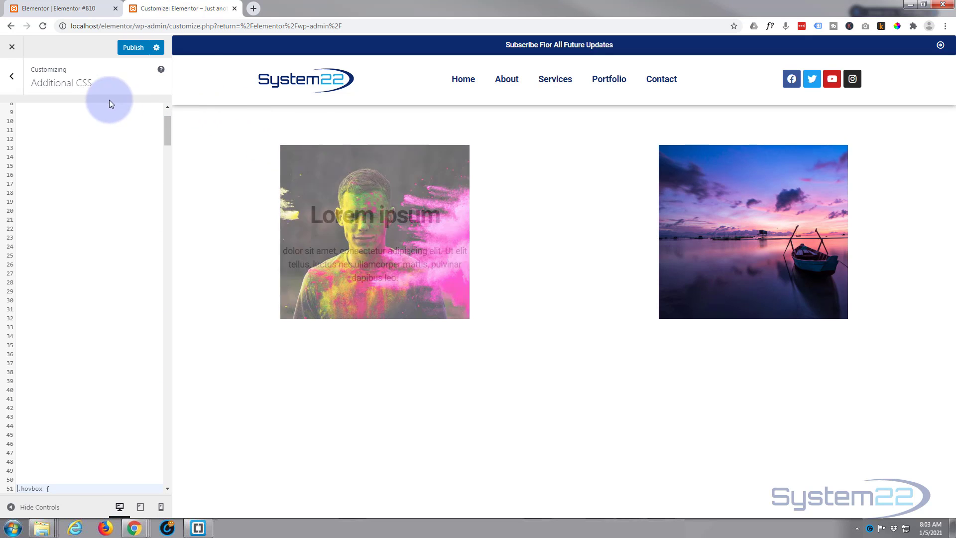
pyautogui.scroll(1, 61, 136)
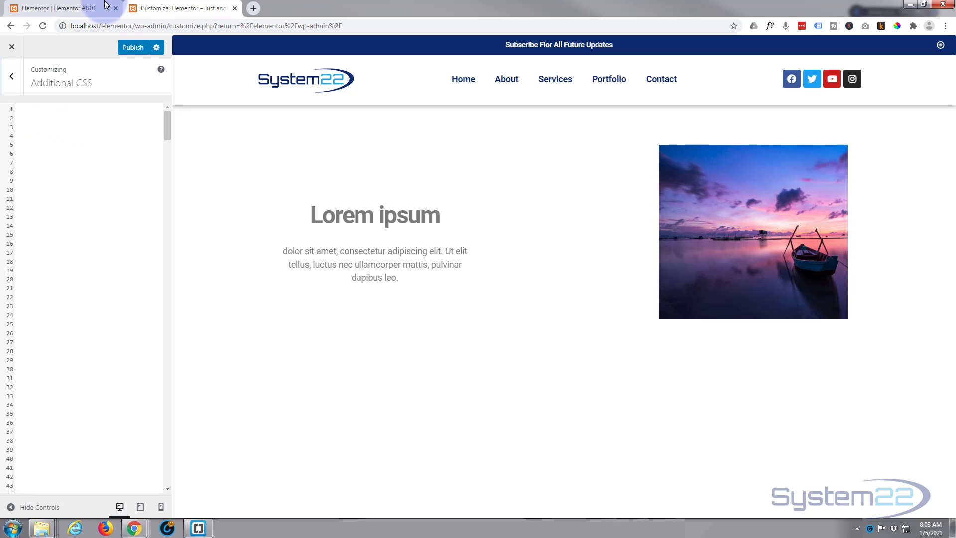
pyautogui.click(56, 13)
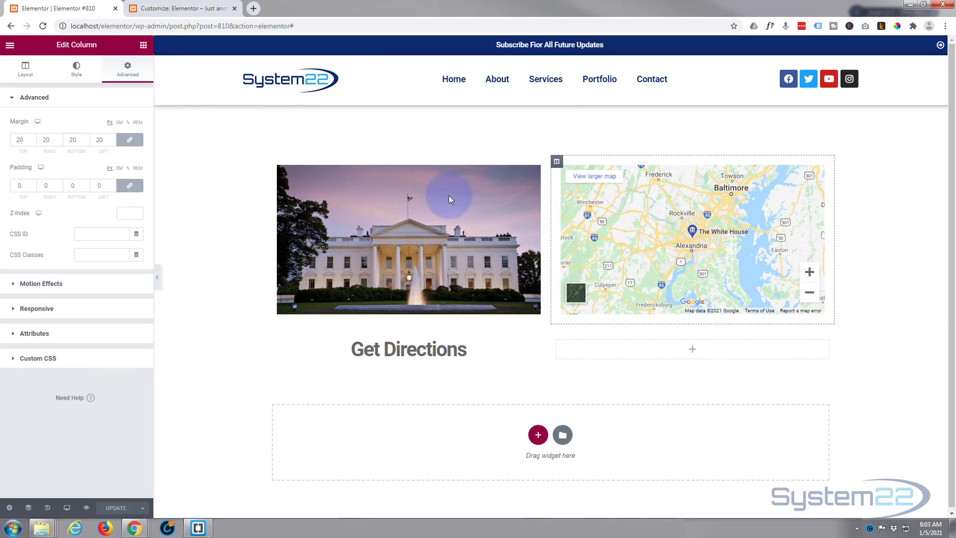
pyautogui.moveTo(692, 237)
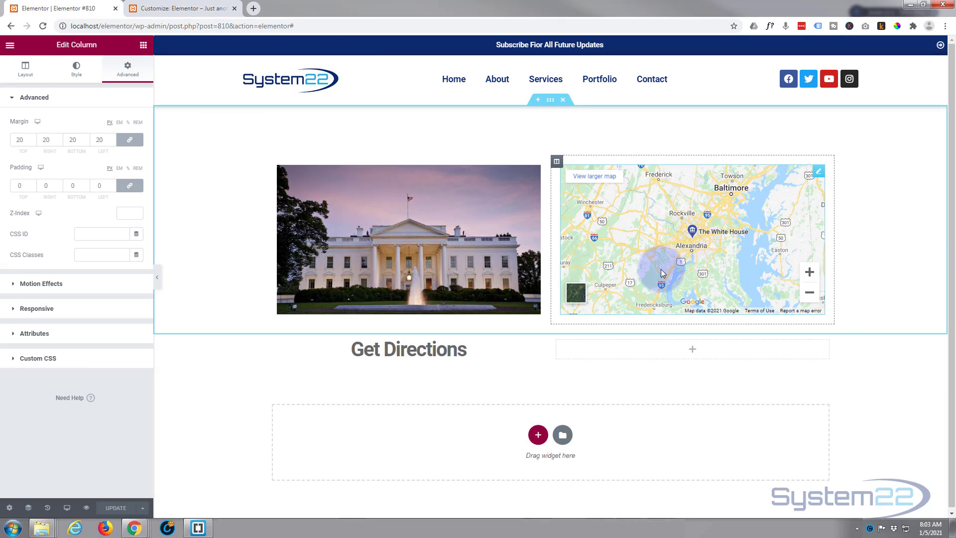
# Step: Assign the CSS class maphov to the Google Maps widget and copy the class name
pyautogui.click(820, 173)
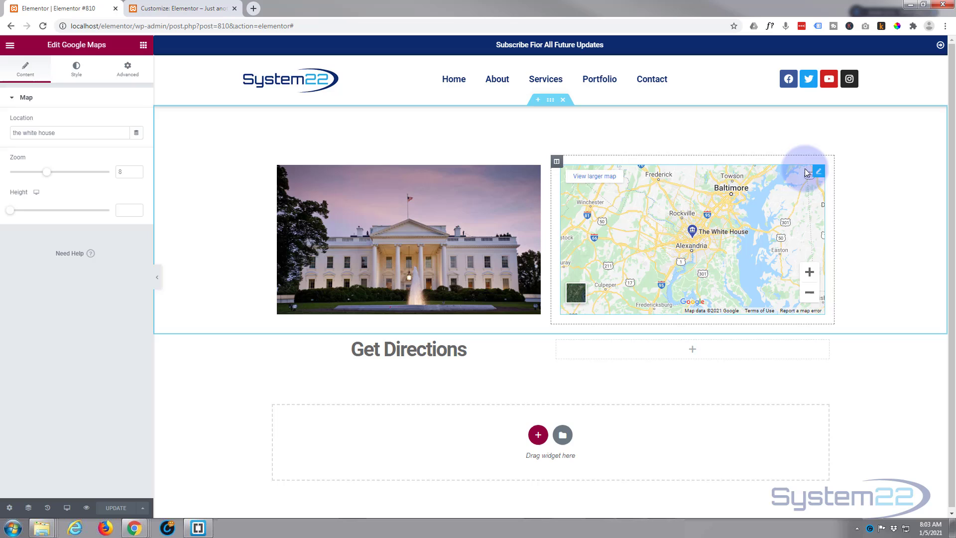
pyautogui.click(125, 71)
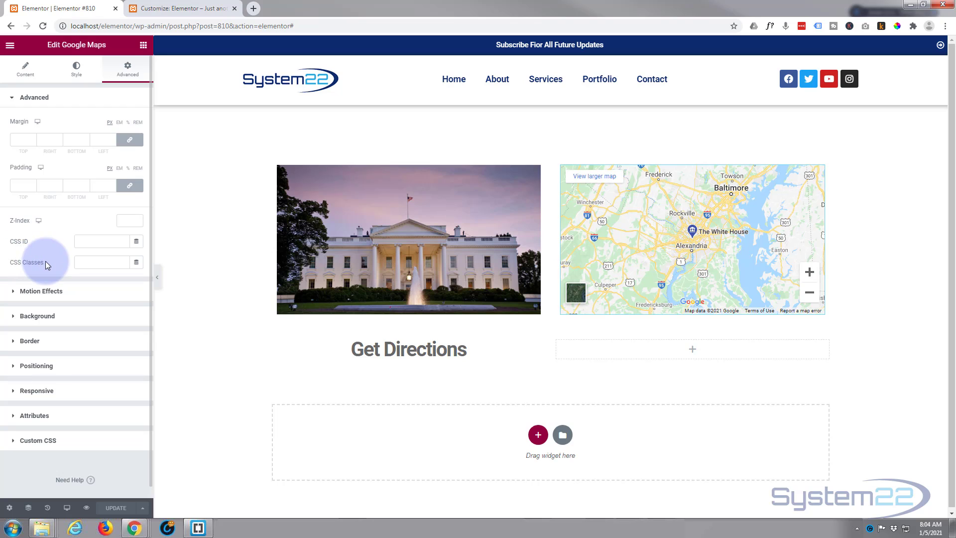
pyautogui.click(81, 263)
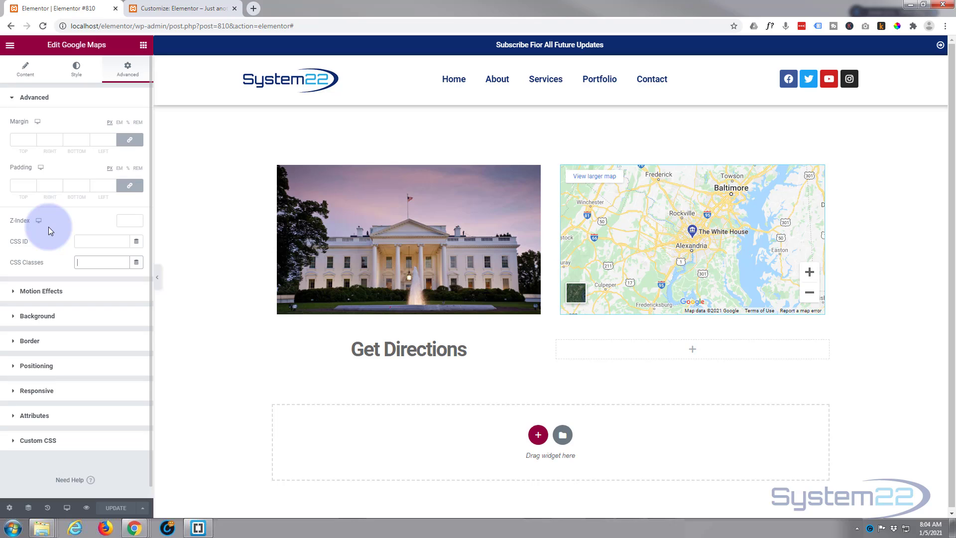
pyautogui.write('mapho')
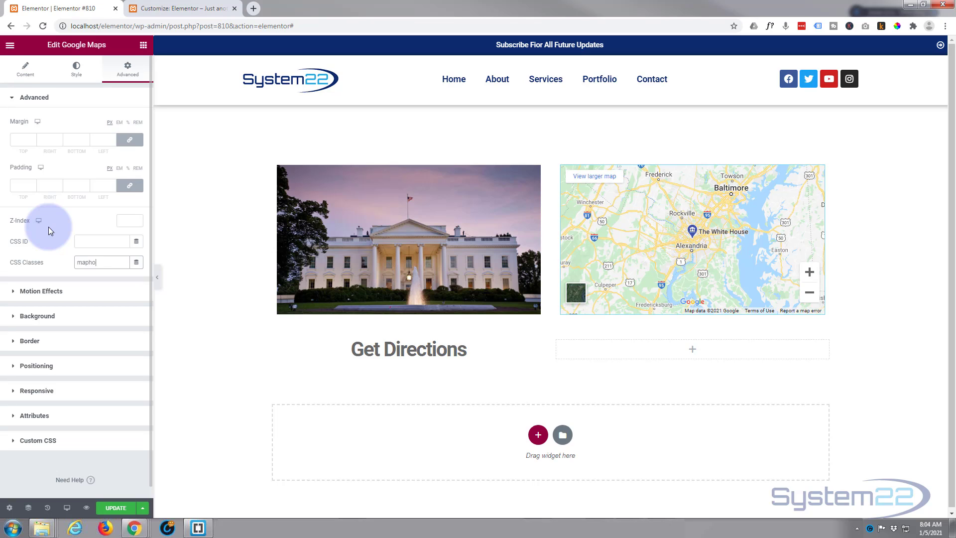
pyautogui.write('v')
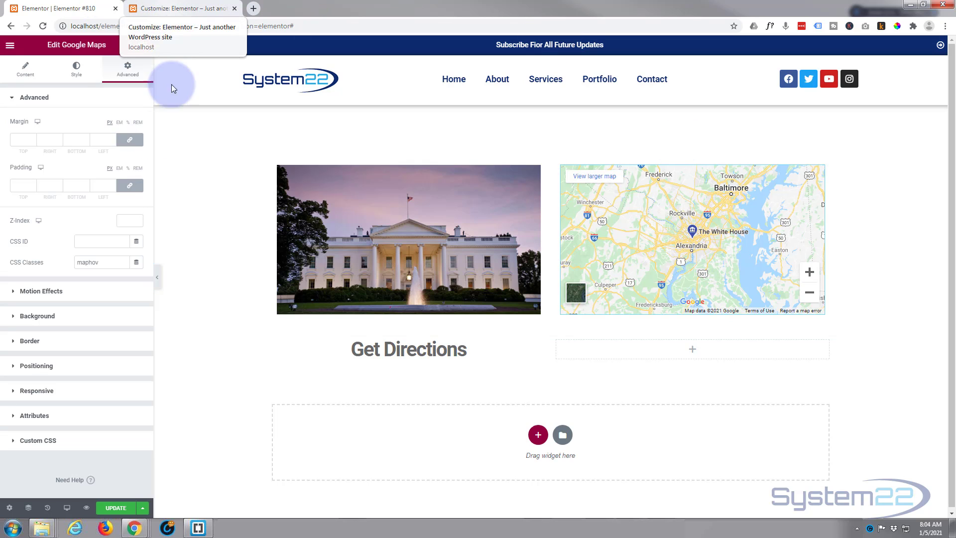
pyautogui.moveTo(103, 263); pyautogui.dragTo(75, 263)
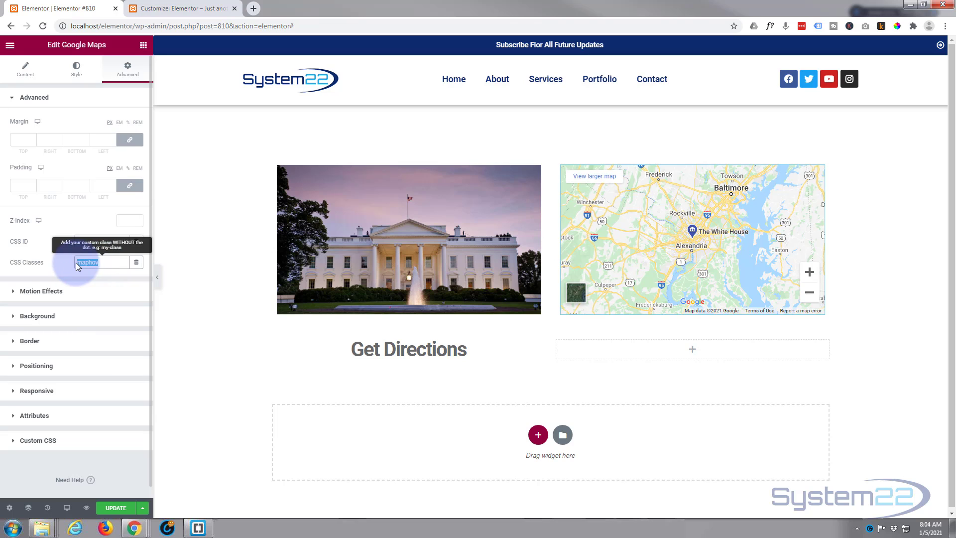
# Step: Write a .maphov { opacity:0; } rule at the top of the Additional CSS
pyautogui.click(192, 10)
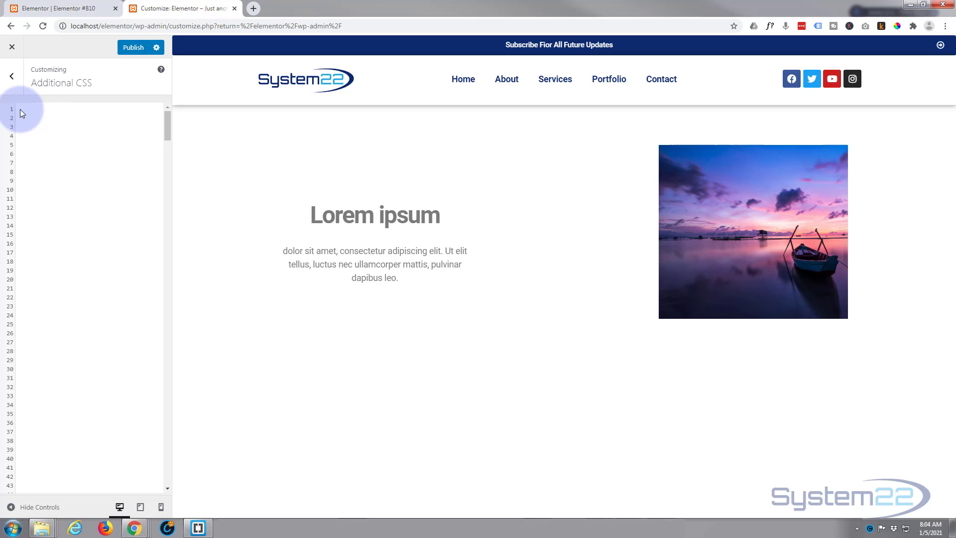
pyautogui.click(70, 118)
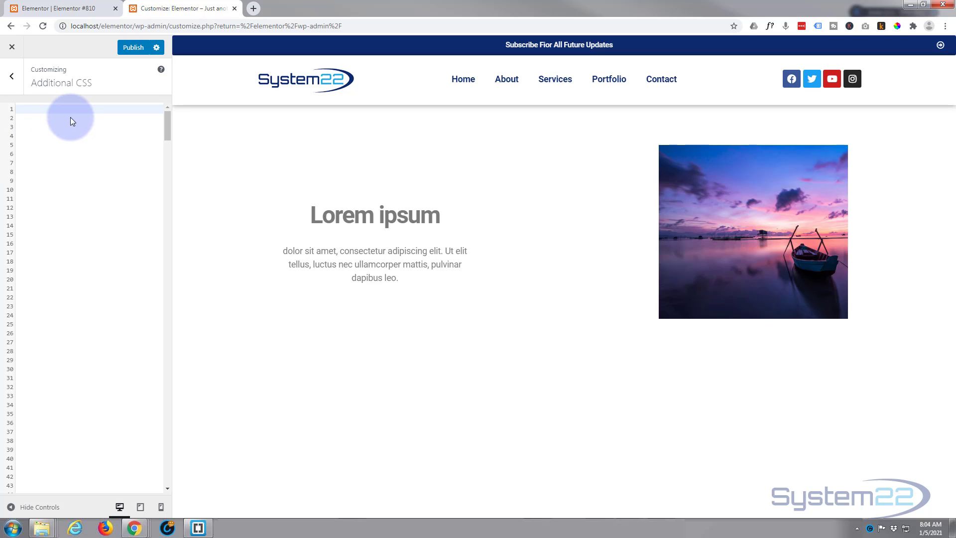
pyautogui.write('.maphov')
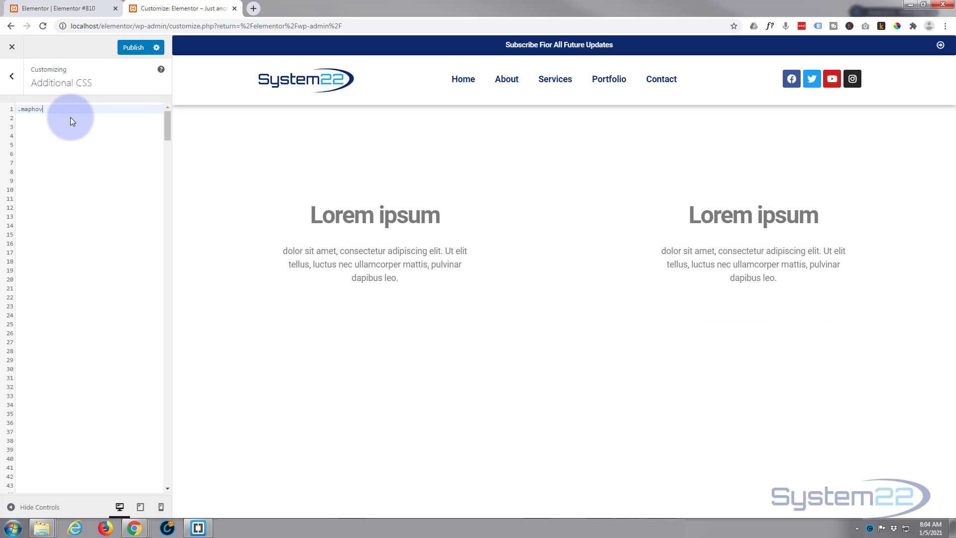
pyautogui.click(11, 75)
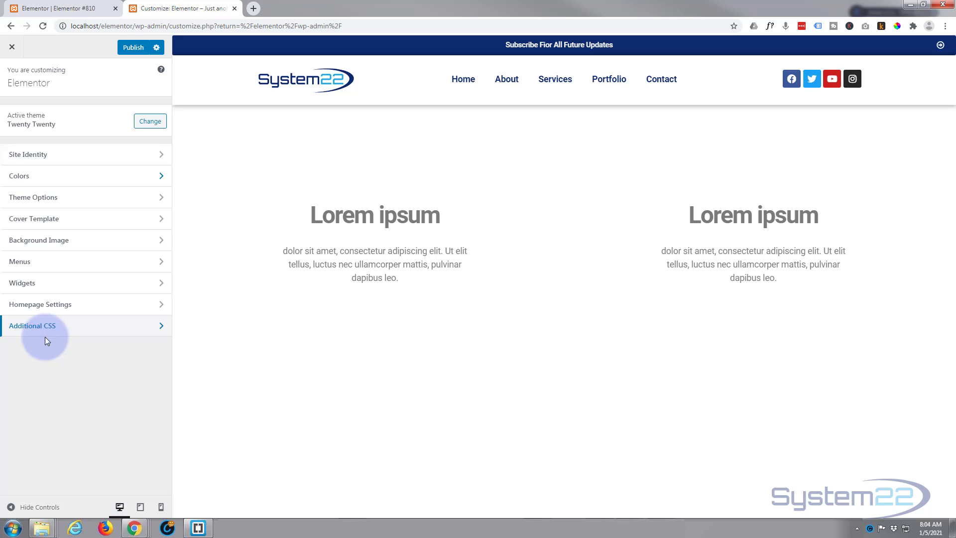
pyautogui.click(99, 327)
pyautogui.write('.maphov')
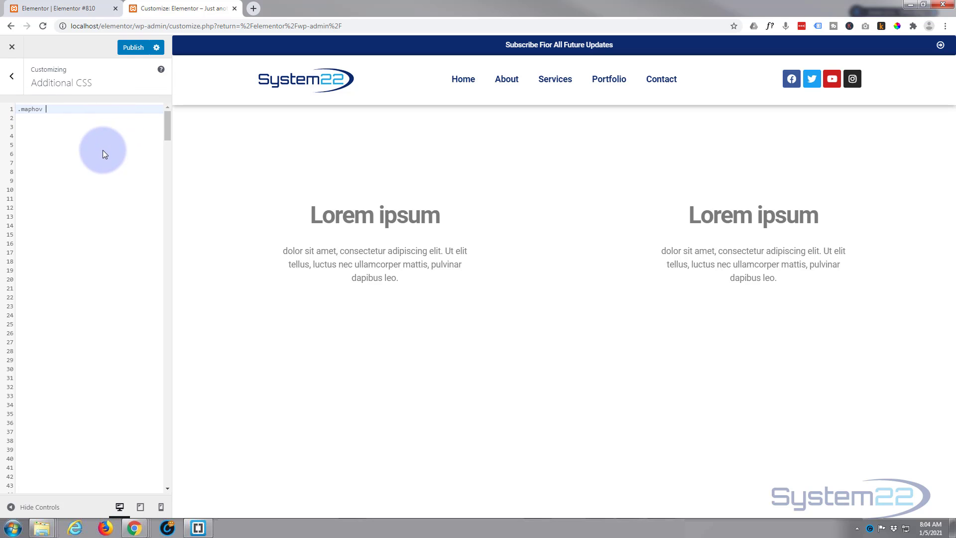
pyautogui.write('{')
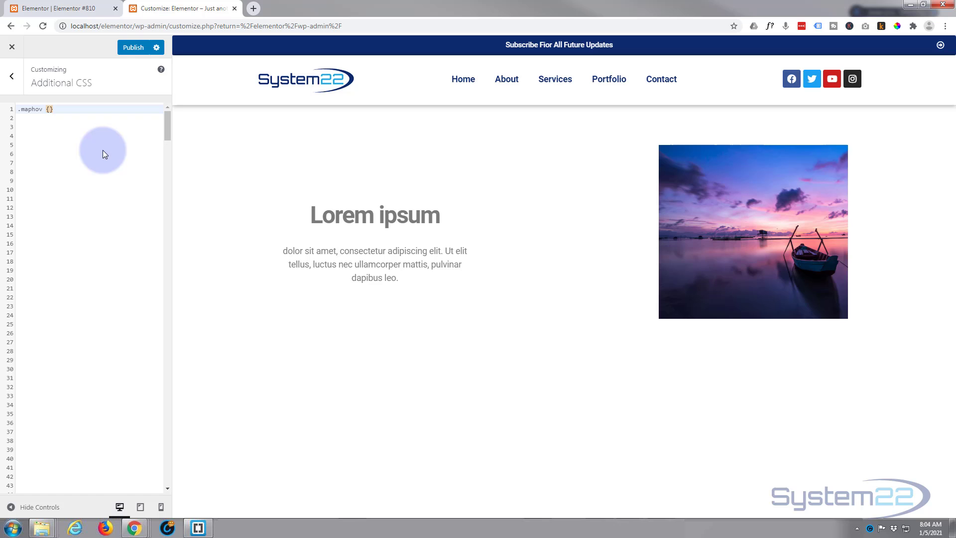
pyautogui.press('Return')
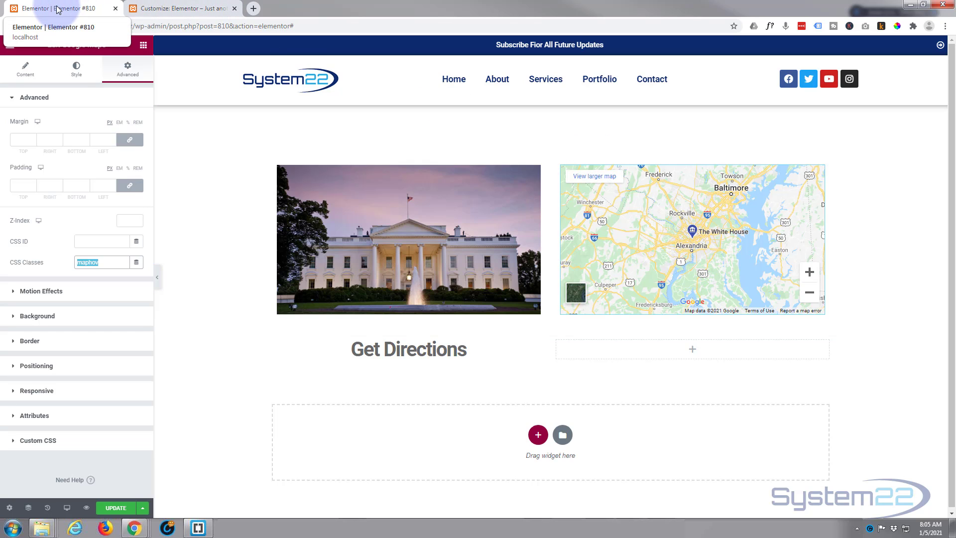
# Step: Check the map widget's class in Elementor against the CSS editor
pyautogui.click(160, 8)
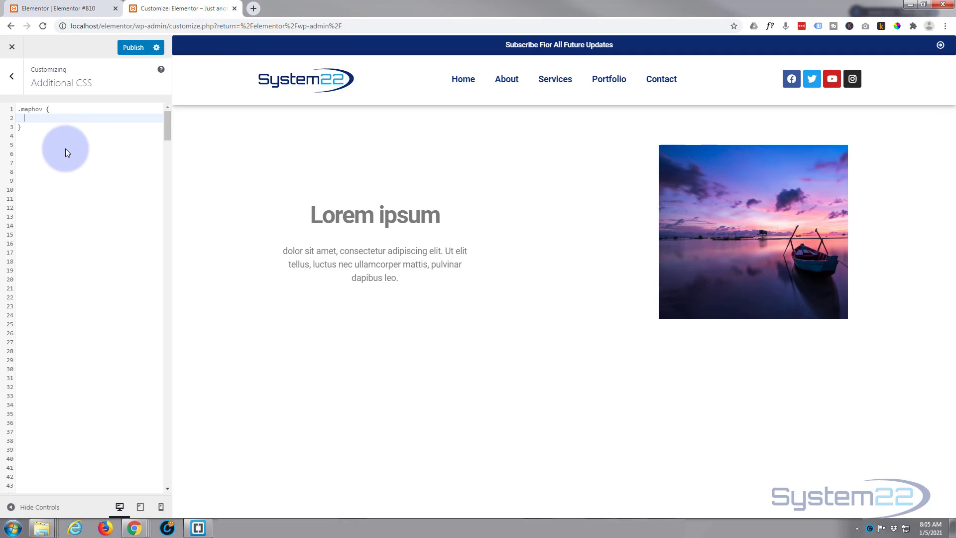
pyautogui.write('opaci')
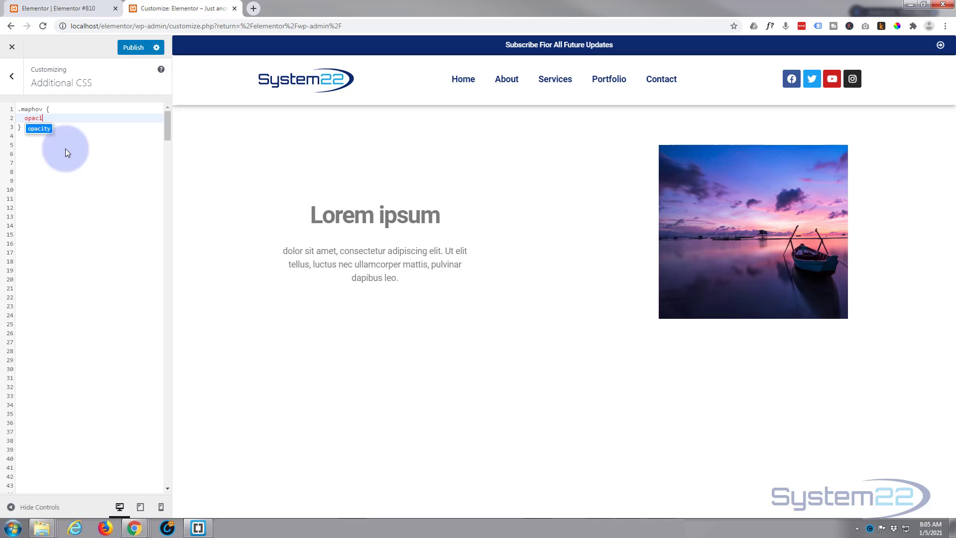
pyautogui.write('ty:')
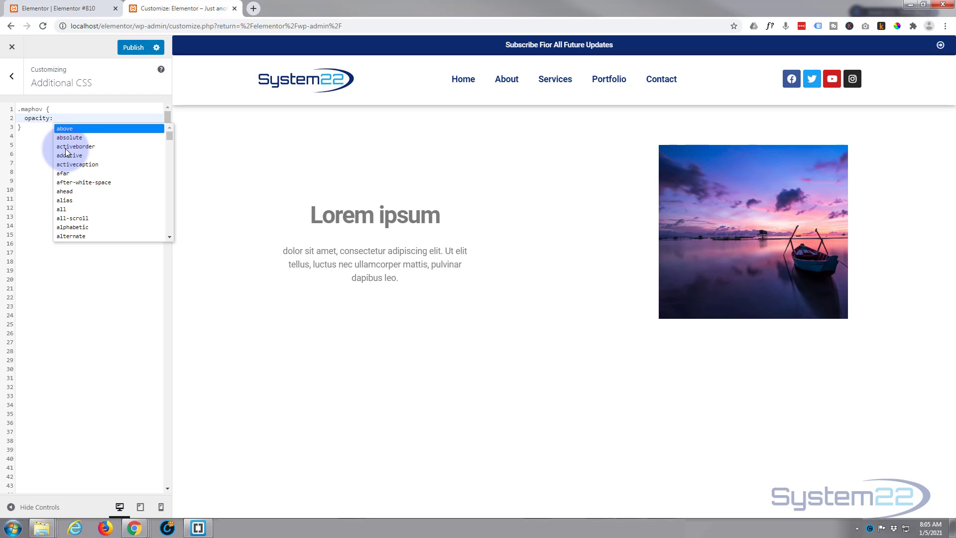
pyautogui.write('0;')
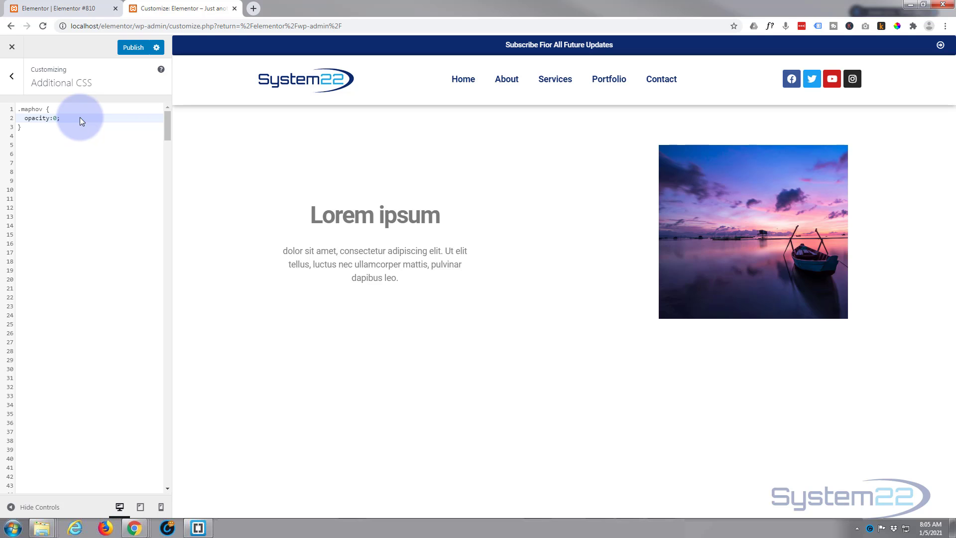
pyautogui.click(72, 11)
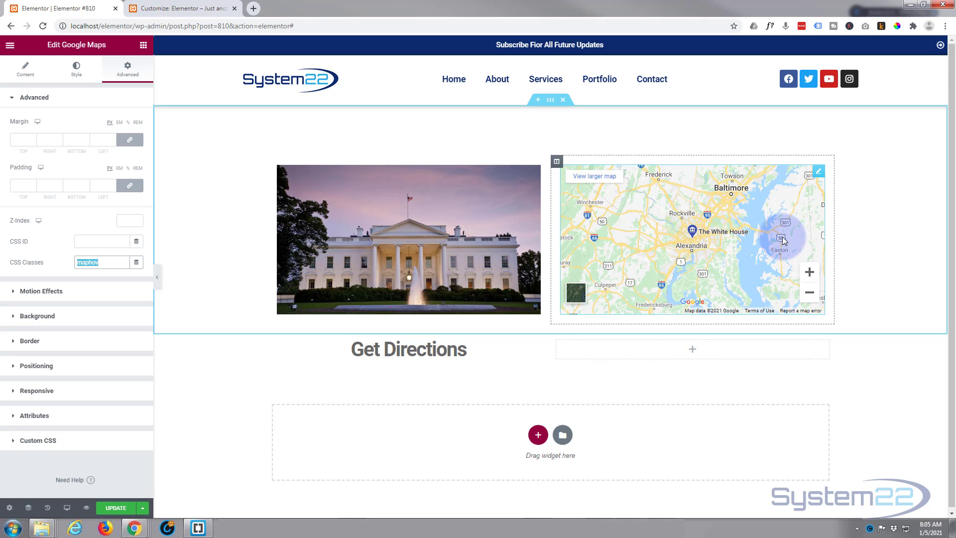
pyautogui.click(166, 9)
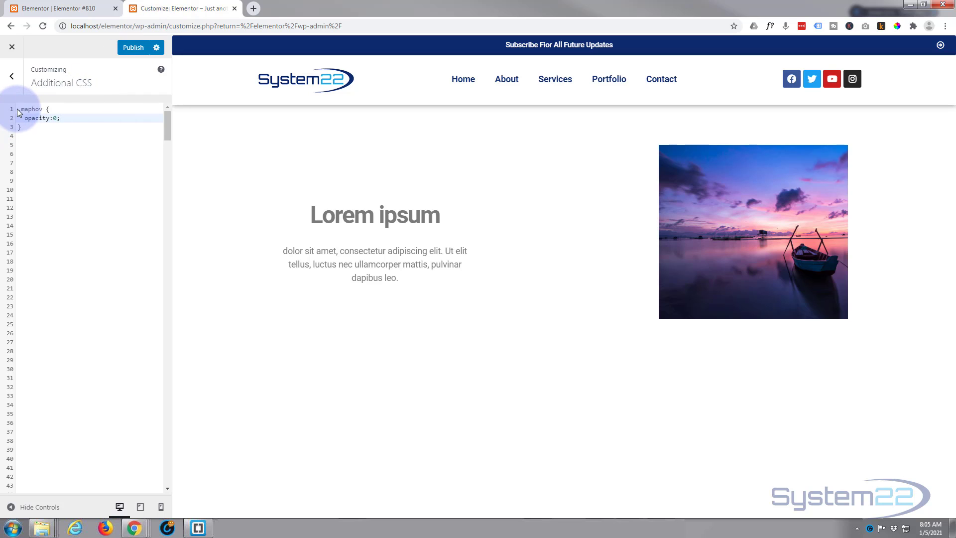
# Step: Duplicate the .maphov rule directly below itself
pyautogui.moveTo(18, 110); pyautogui.dragTo(35, 140)
pyautogui.hotkey('ctrl', 'c')
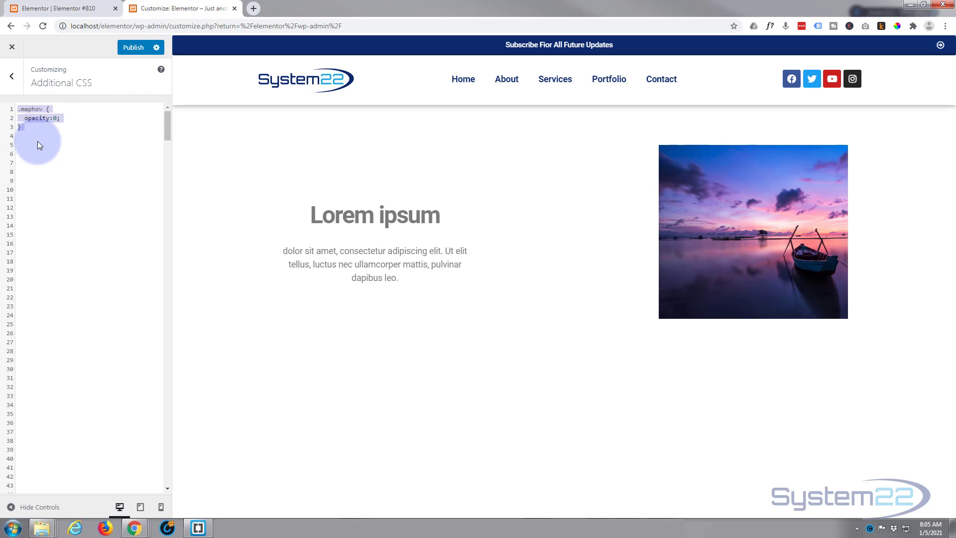
pyautogui.click(30, 136)
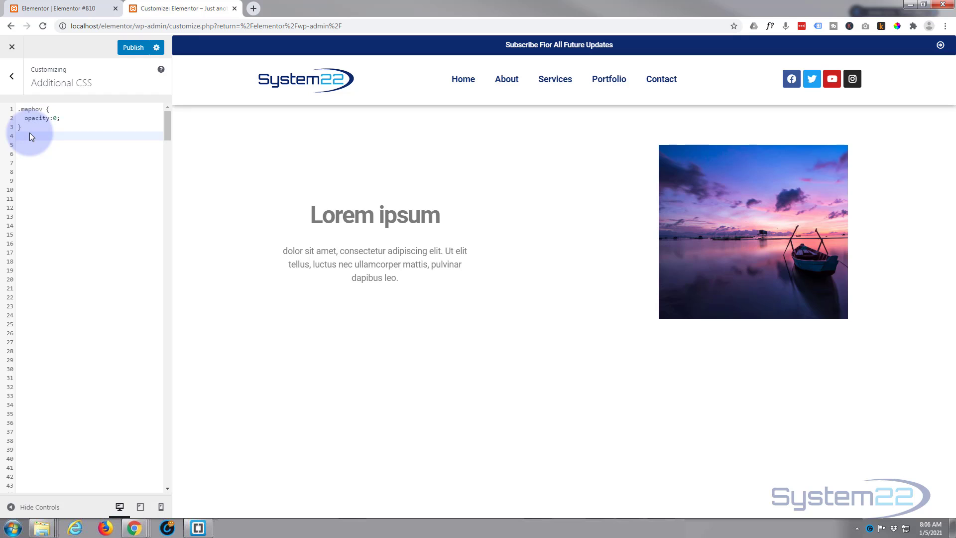
pyautogui.press('Return')
pyautogui.hotkey('ctrl', 'v')
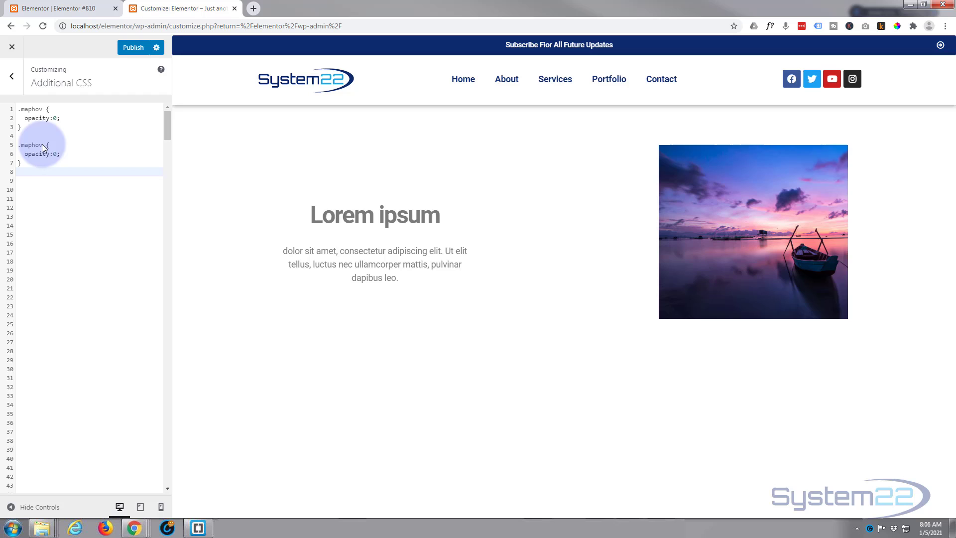
# Step: Turn the copy into .maphov:hover and change its opacity value from 0 to 1
pyautogui.click(42, 144)
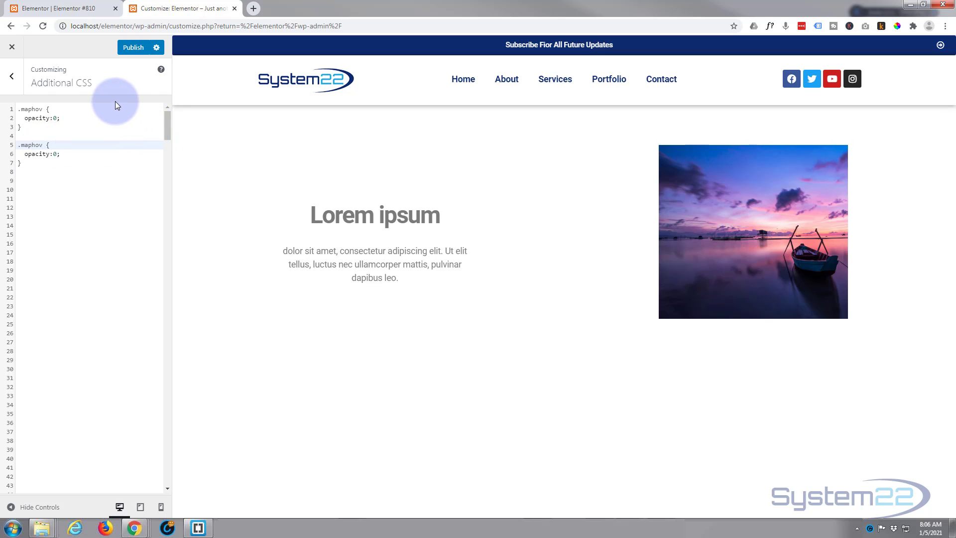
pyautogui.write(':')
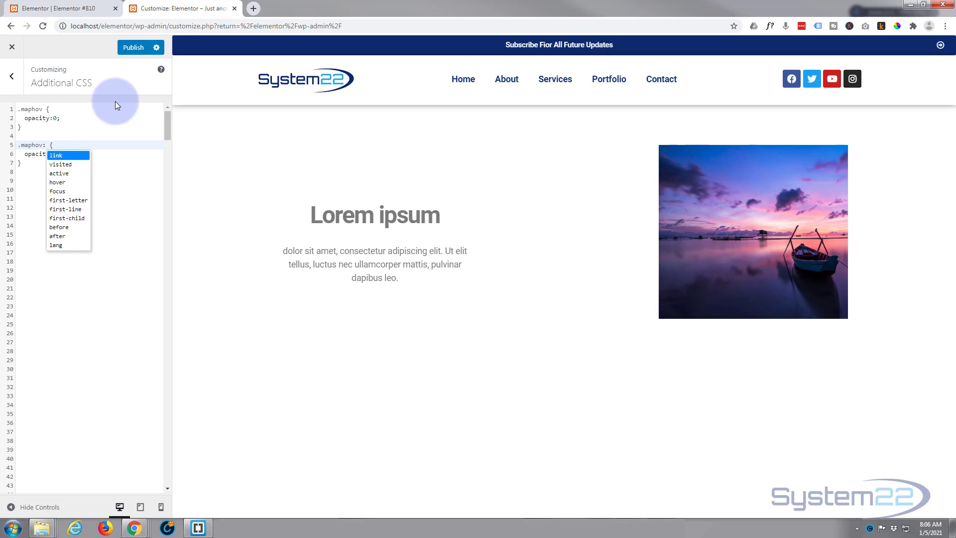
pyautogui.write('hover')
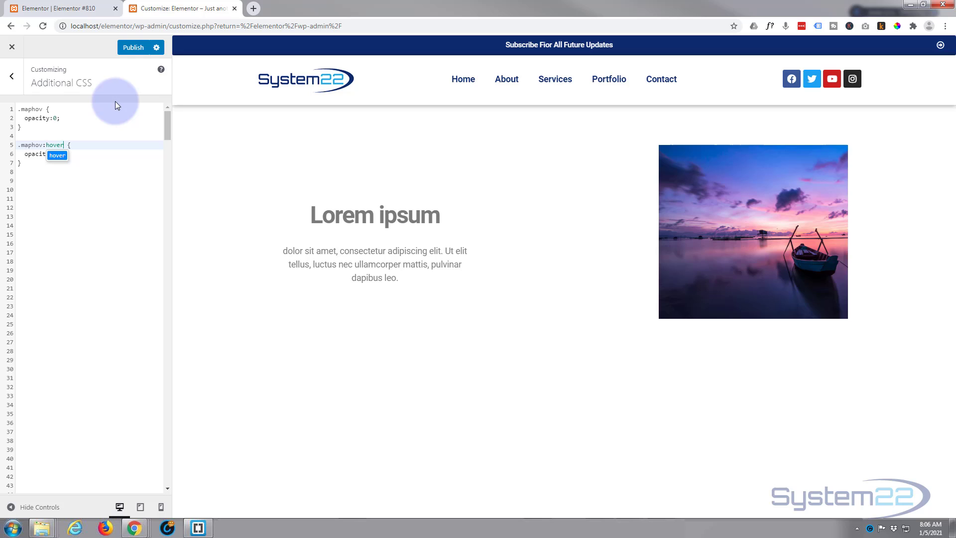
pyautogui.click(99, 167)
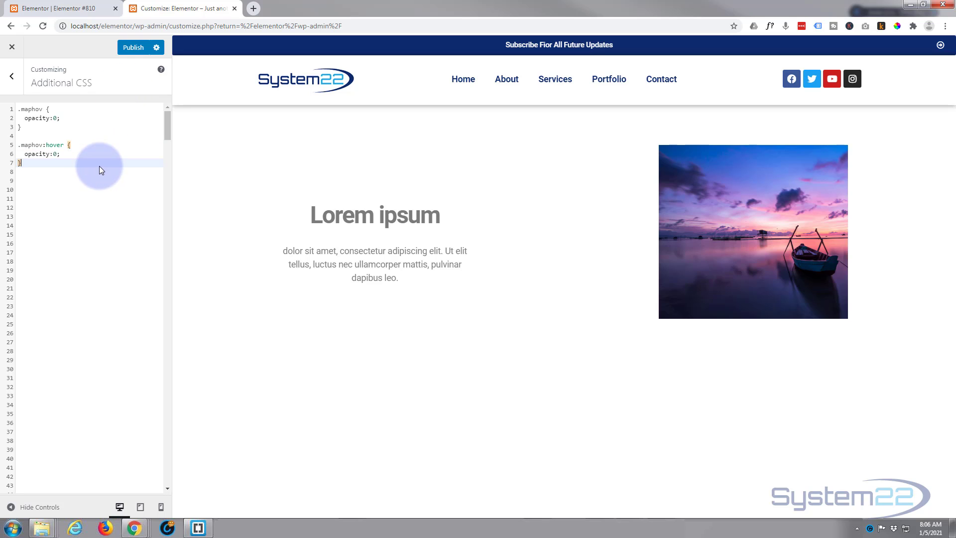
pyautogui.doubleClick(54, 153)
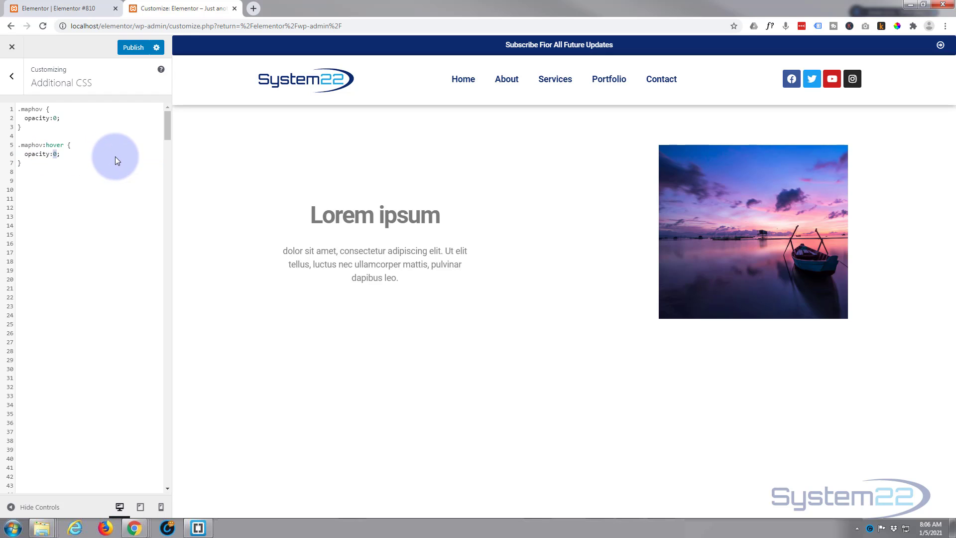
pyautogui.write('1')
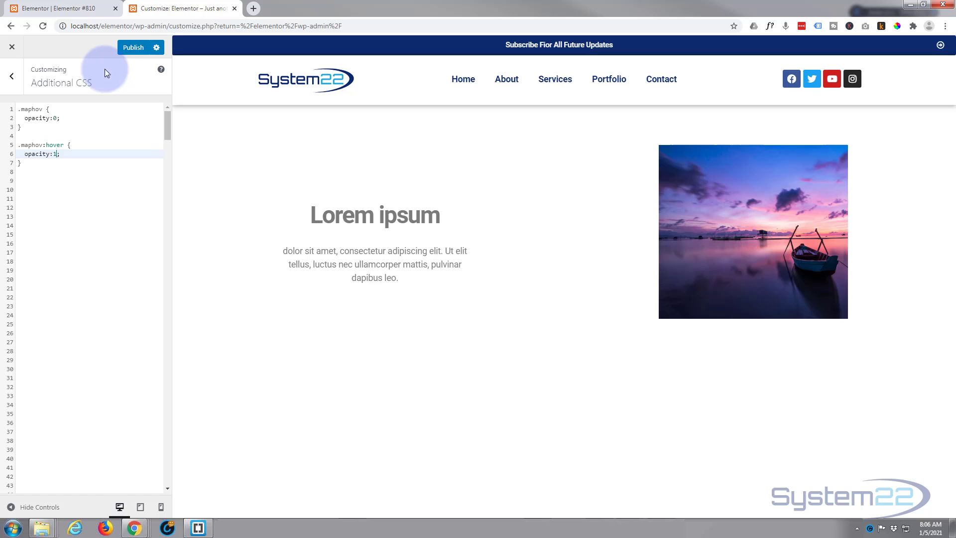
# Step: Publish the CSS, update the page in Elementor, and open the customizer in a new tab
pyautogui.click(129, 47)
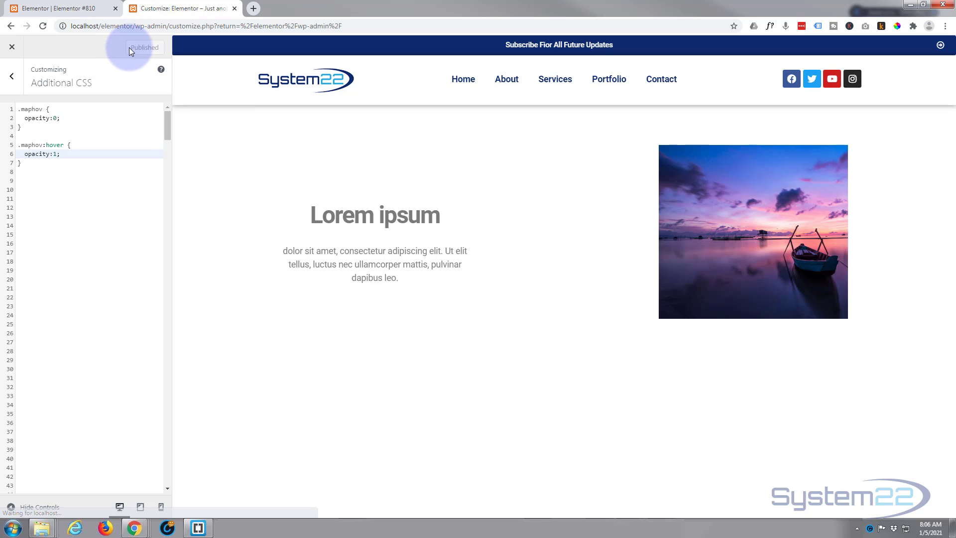
pyautogui.click(53, 11)
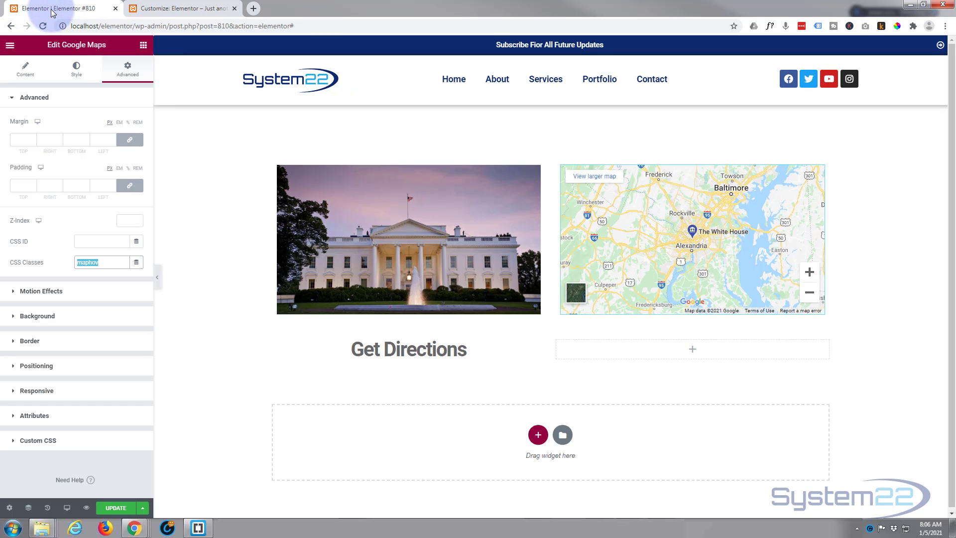
pyautogui.moveTo(693, 239)
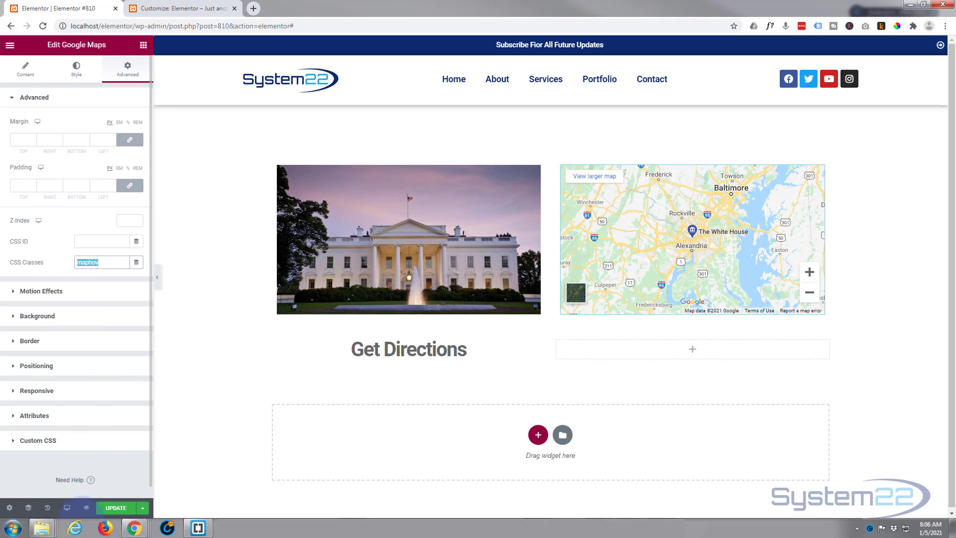
pyautogui.click(122, 511)
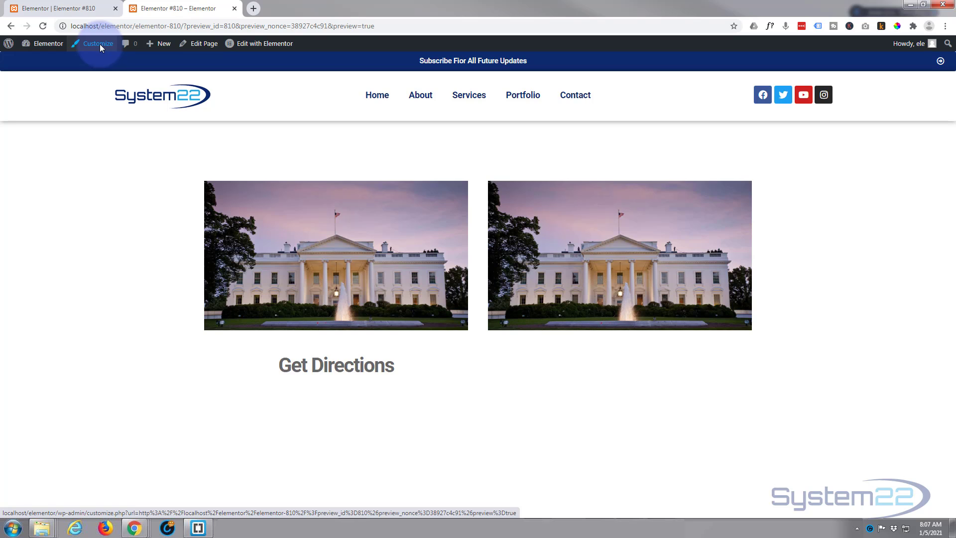
pyautogui.middleClick(101, 47)
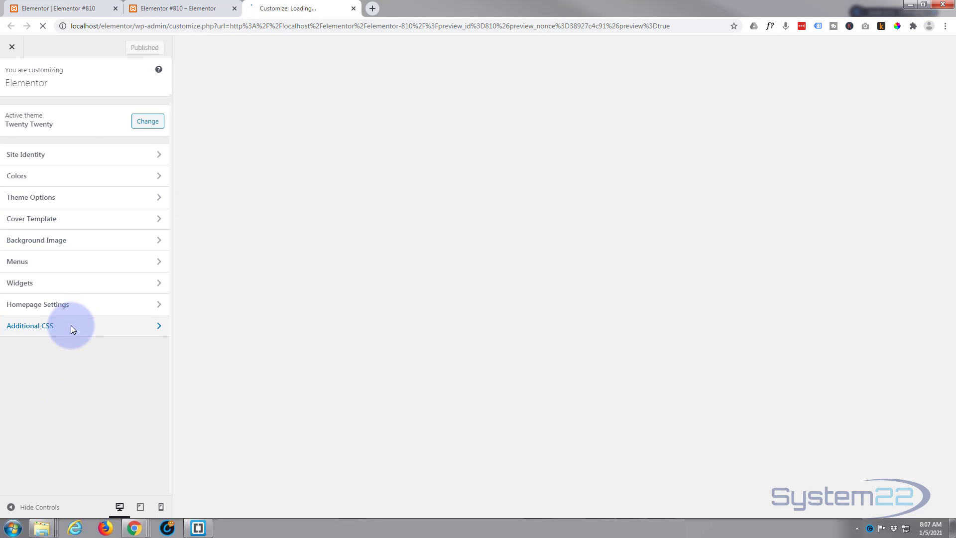
# Step: Add transition-duration:1s; under opacity:0 in the .maphov rule
pyautogui.click(71, 325)
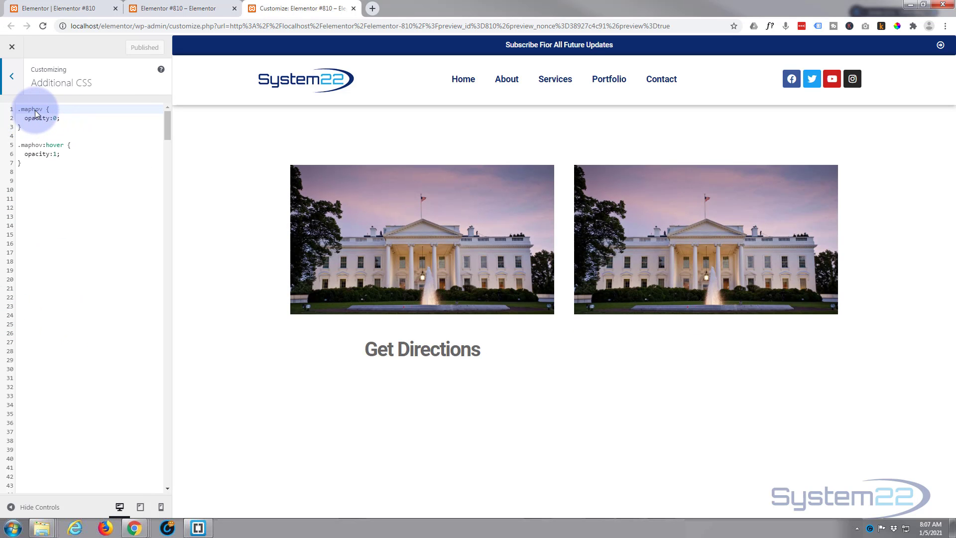
pyautogui.click(64, 119)
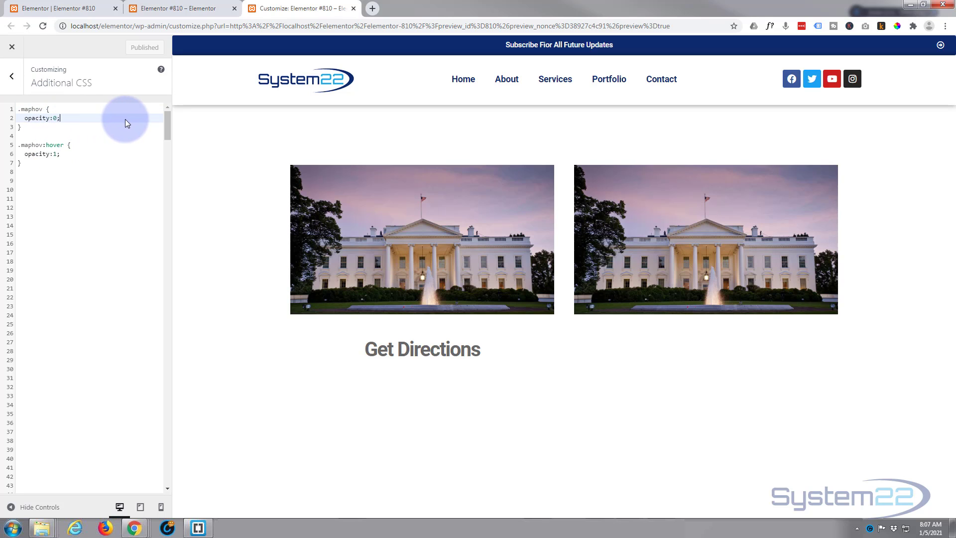
pyautogui.press('Return')
pyautogui.write('tr')
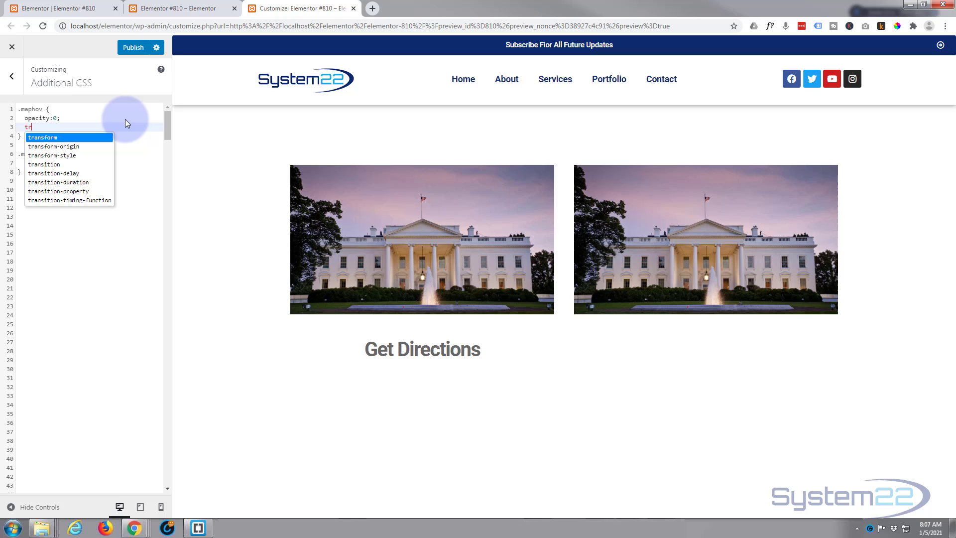
pyautogui.write('ansiti')
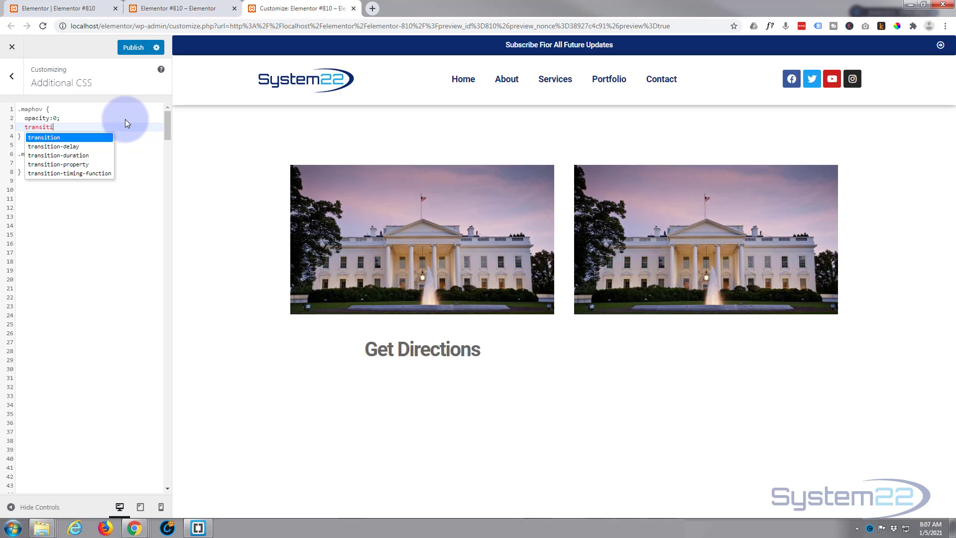
pyautogui.write('on')
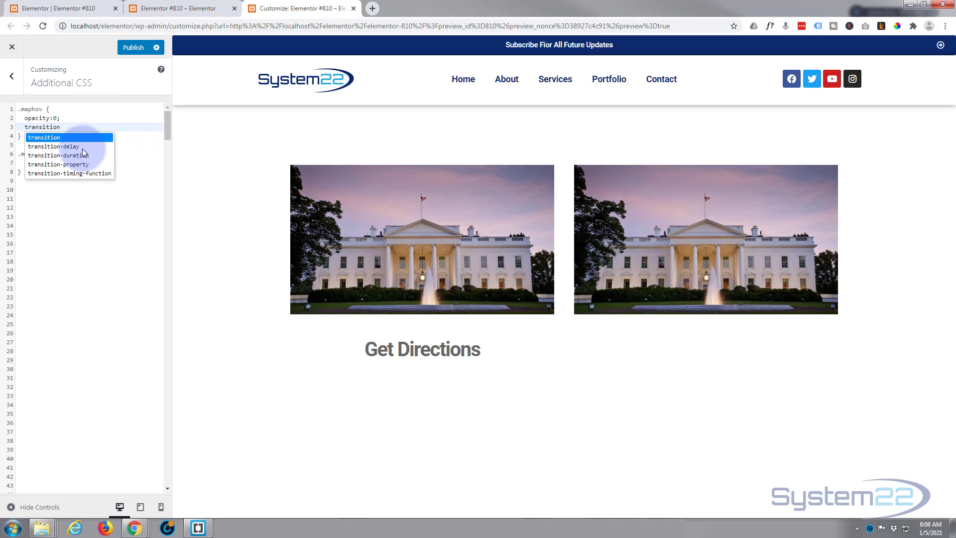
pyautogui.click(80, 158)
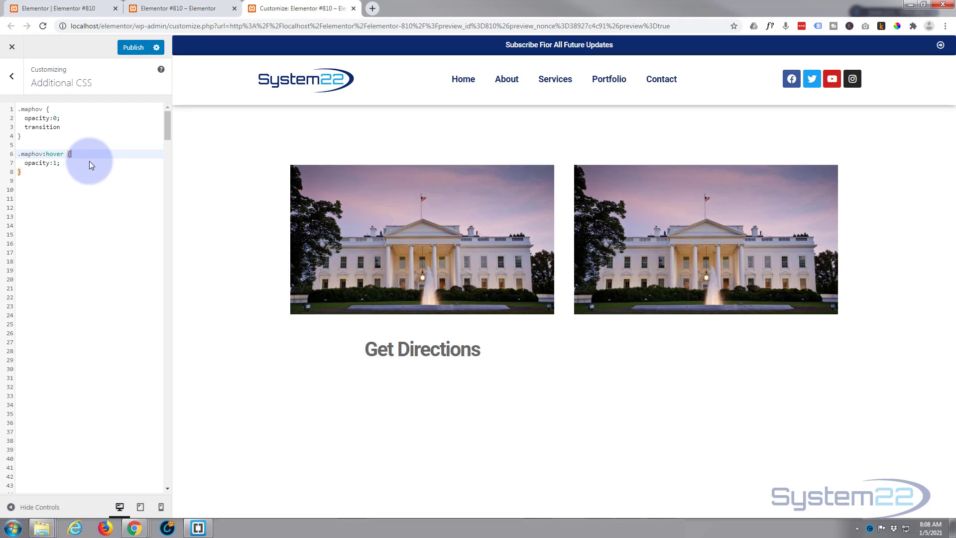
pyautogui.click(93, 128)
pyautogui.write('-')
pyautogui.click(95, 136)
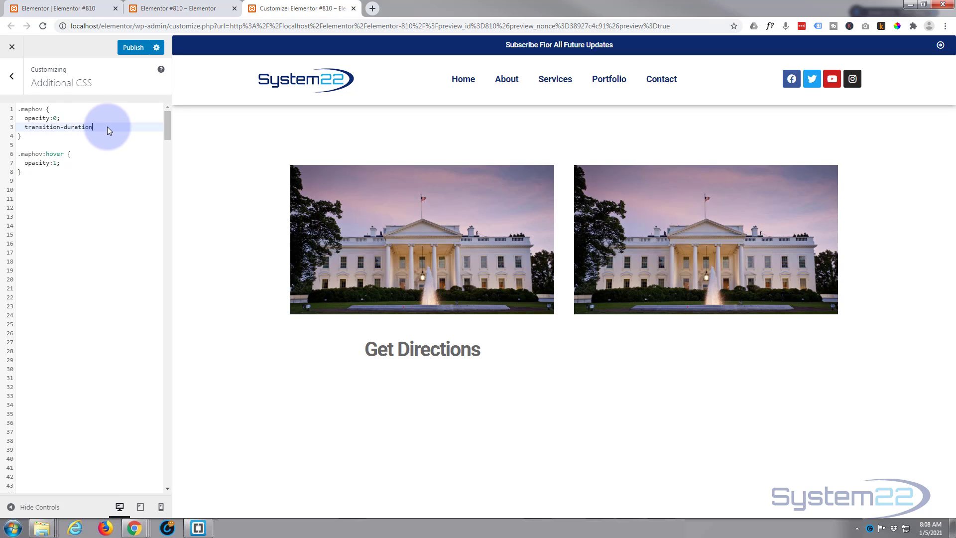
pyautogui.write(':')
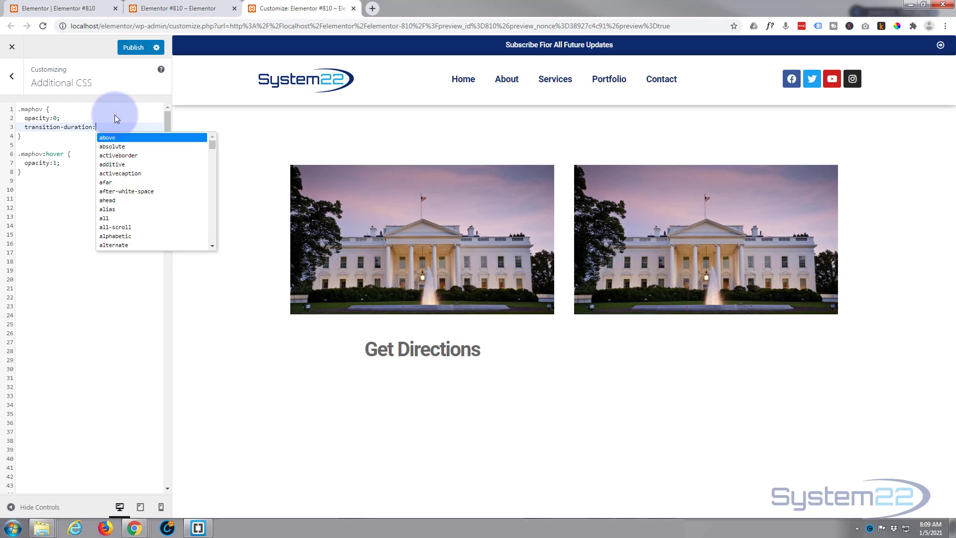
pyautogui.write('1s;')
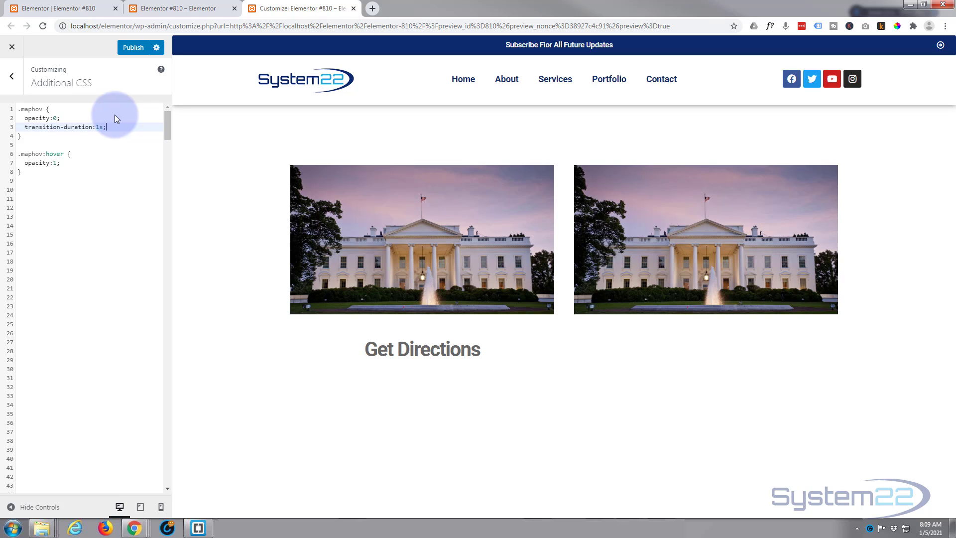
# Step: Publish the CSS with the transition and switch to the page preview
pyautogui.click(132, 47)
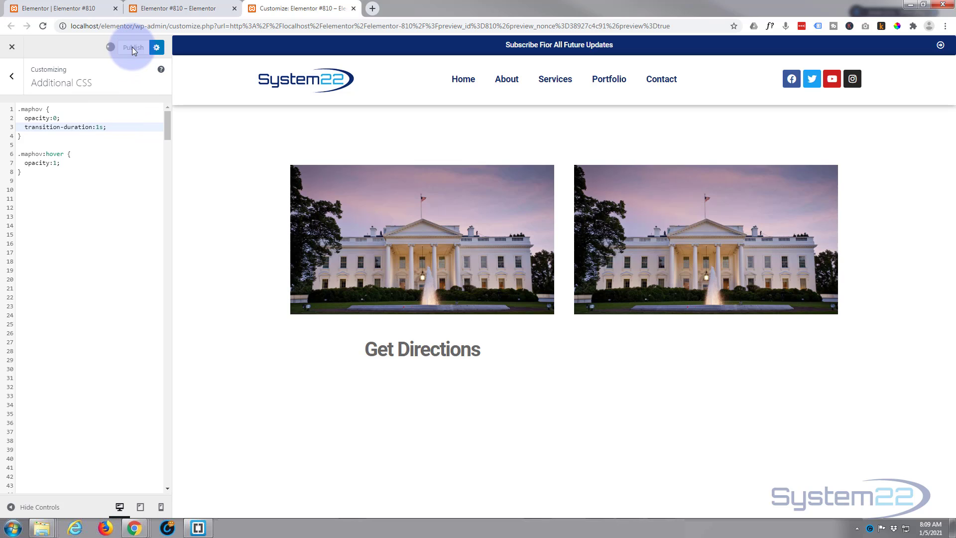
pyautogui.click(147, 8)
# Step: Reload the preview so the map fades in over the White House photo on hover, checking the published CSS
pyautogui.click(43, 27)
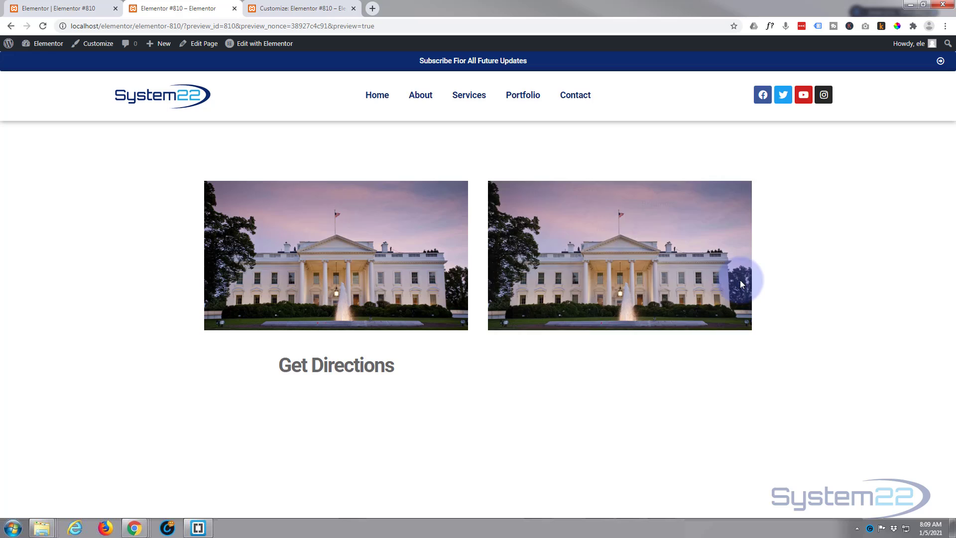
pyautogui.scroll(-2, 676, 278)
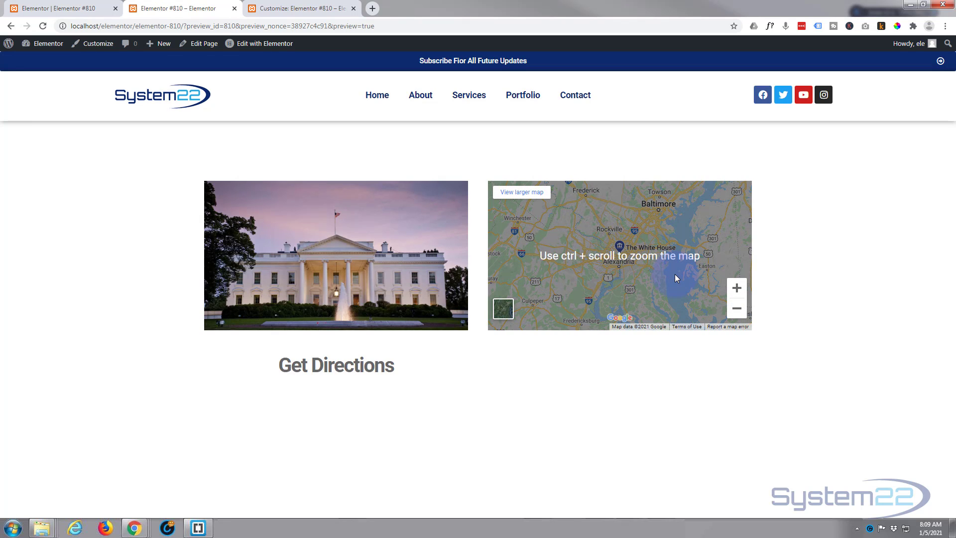
pyautogui.keyDown('ctrl'); pyautogui.scroll(-2, 677, 278); pyautogui.keyUp('ctrl')
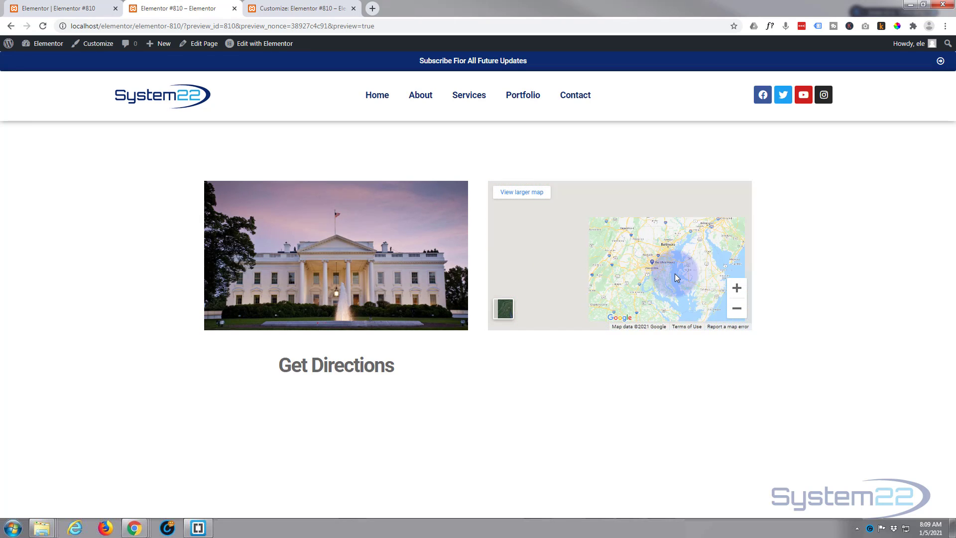
pyautogui.keyDown('ctrl'); pyautogui.scroll(1, 676, 278); pyautogui.keyUp('ctrl')
pyautogui.keyDown('ctrl'); pyautogui.scroll(-2, 677, 279); pyautogui.keyUp('ctrl')
pyautogui.keyDown('ctrl'); pyautogui.scroll(1, 677, 278); pyautogui.keyUp('ctrl')
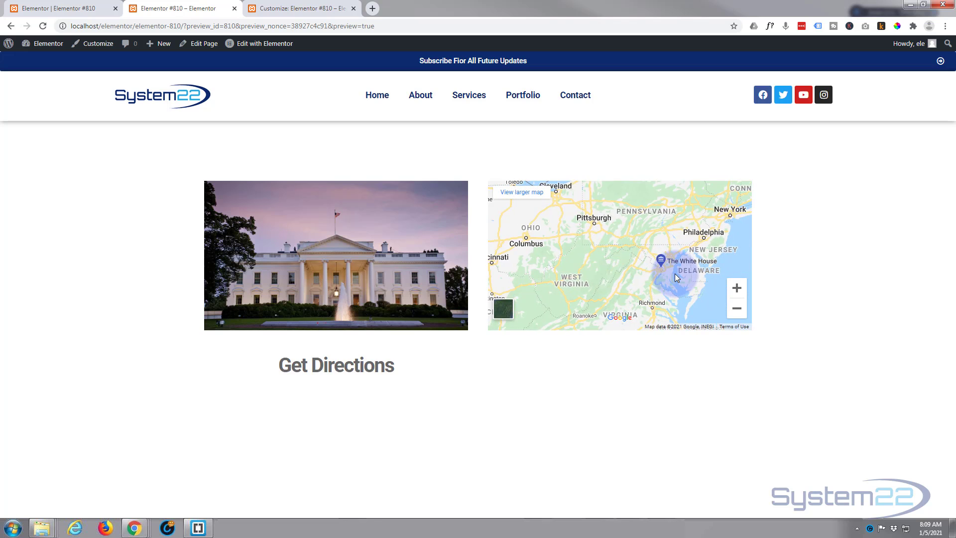
pyautogui.keyDown('ctrl'); pyautogui.scroll(1, 676, 278); pyautogui.keyUp('ctrl')
pyautogui.keyDown('ctrl'); pyautogui.scroll(-1, 676, 278); pyautogui.keyUp('ctrl')
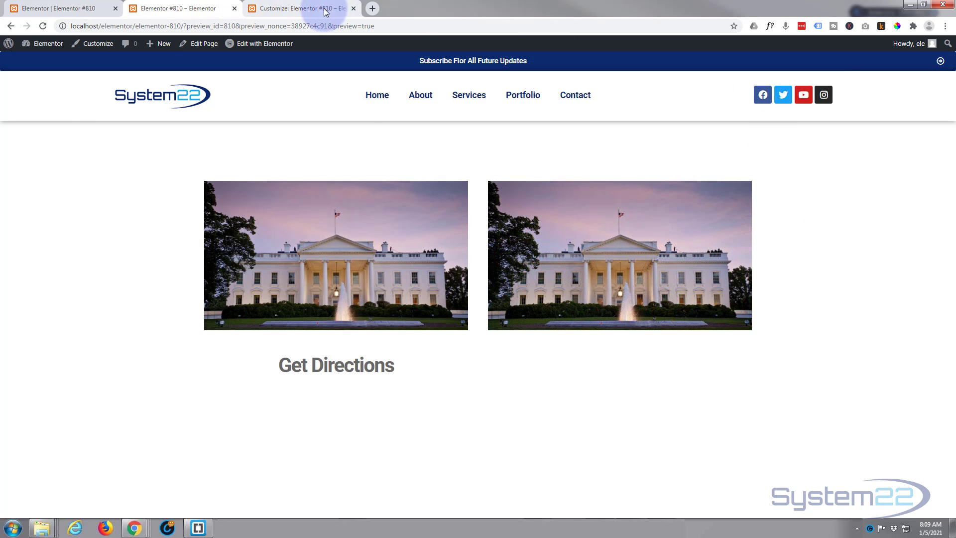
pyautogui.click(314, 8)
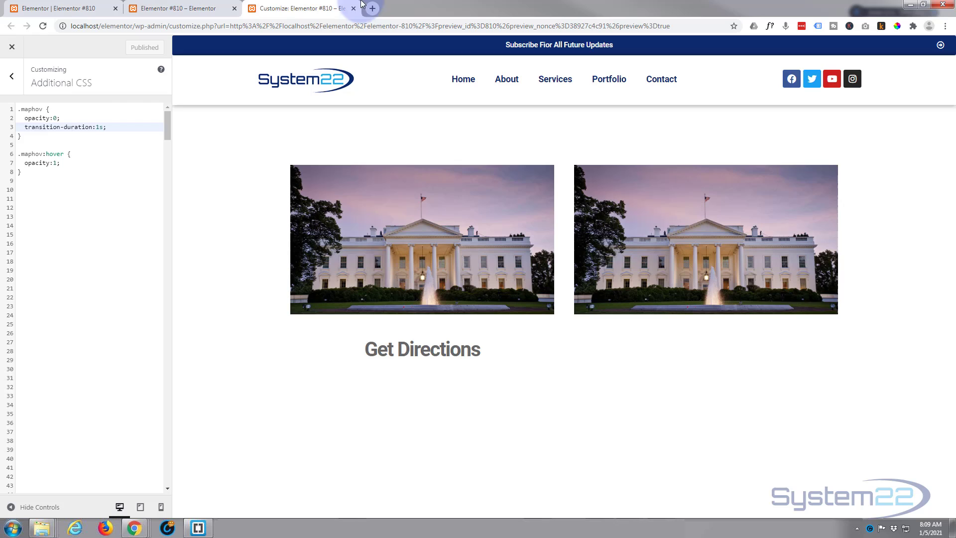
pyautogui.click(194, 16)
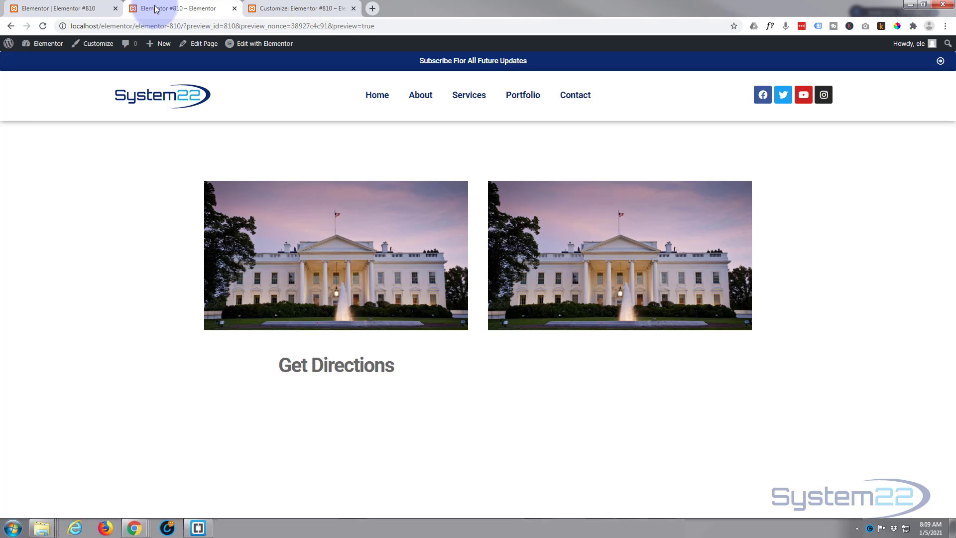
pyautogui.click(82, 8)
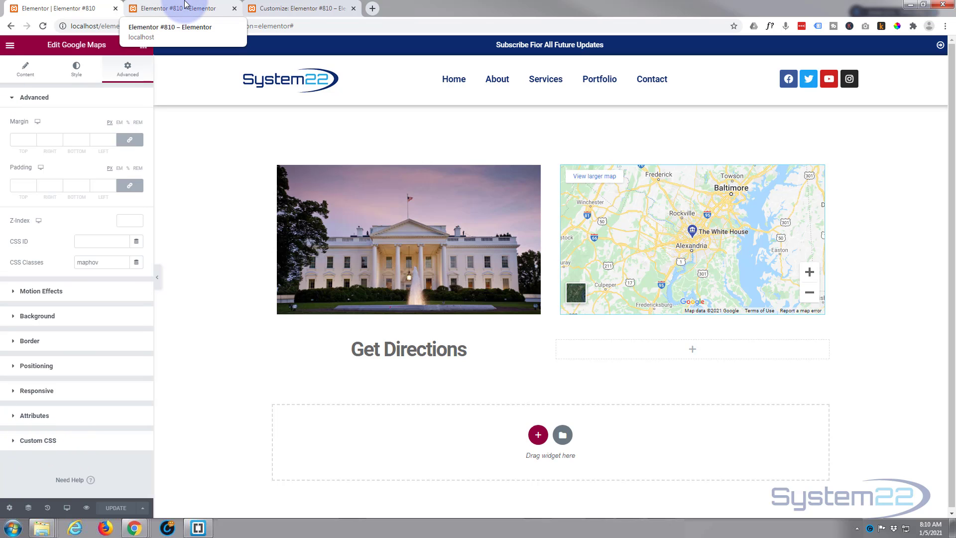
pyautogui.click(186, 7)
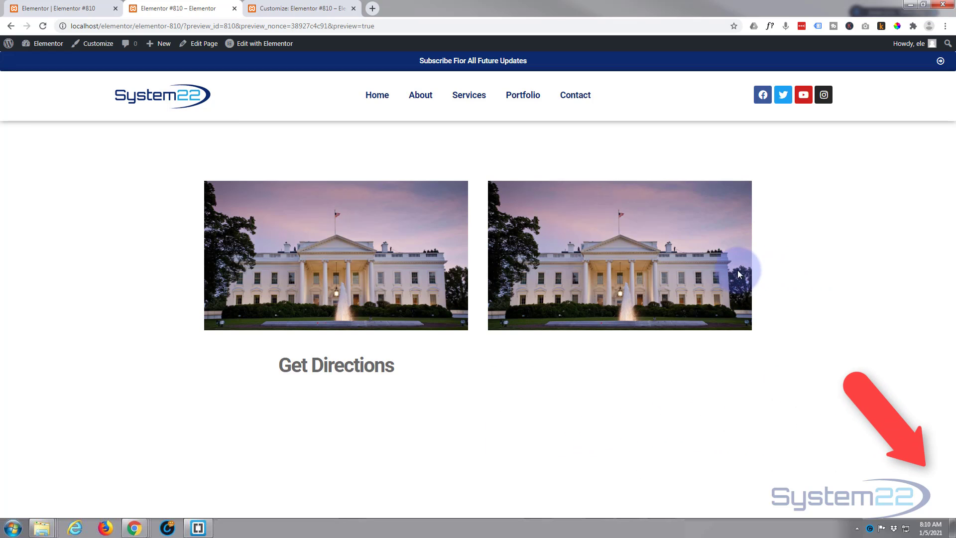
pyautogui.scroll(2, 638, 279)
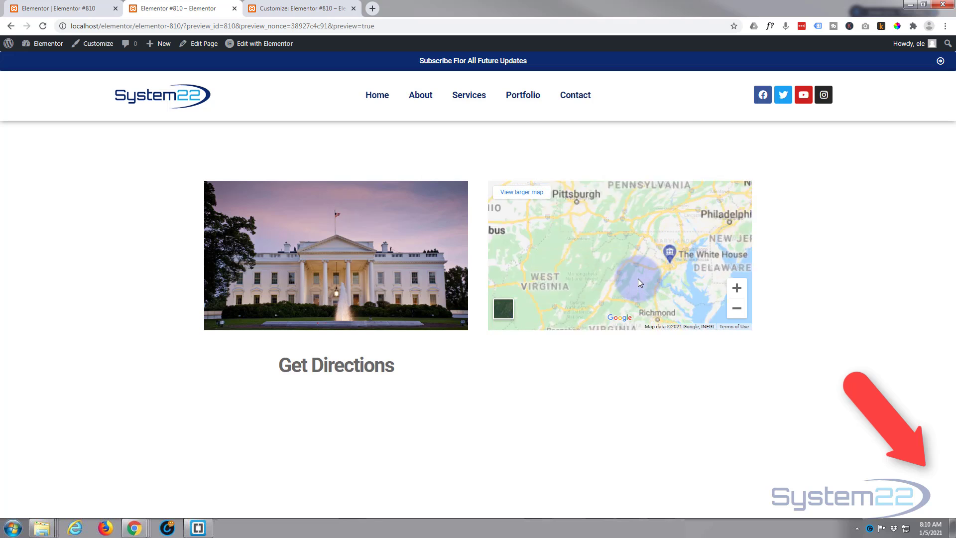
pyautogui.scroll(-3, 638, 279)
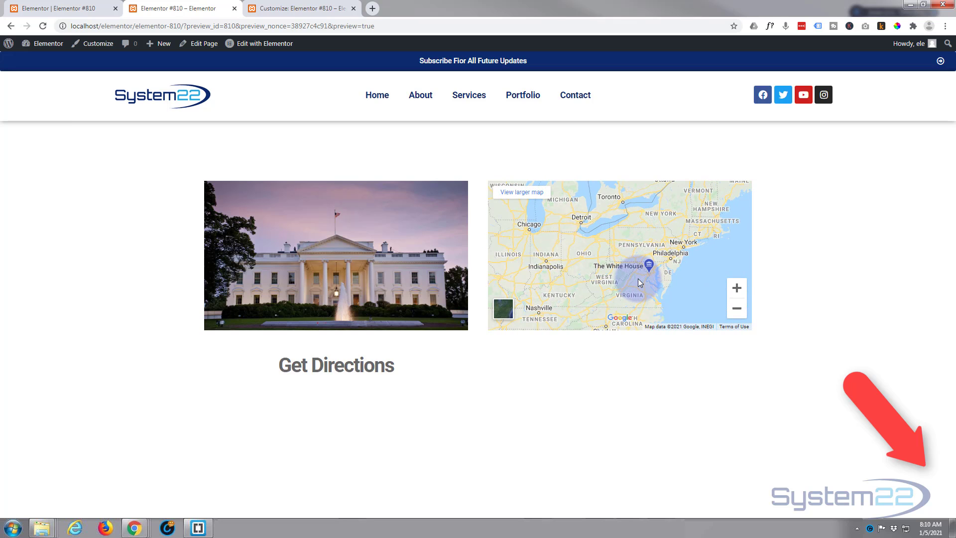
pyautogui.scroll(1, 638, 283)
pyautogui.scroll(1, 638, 283)
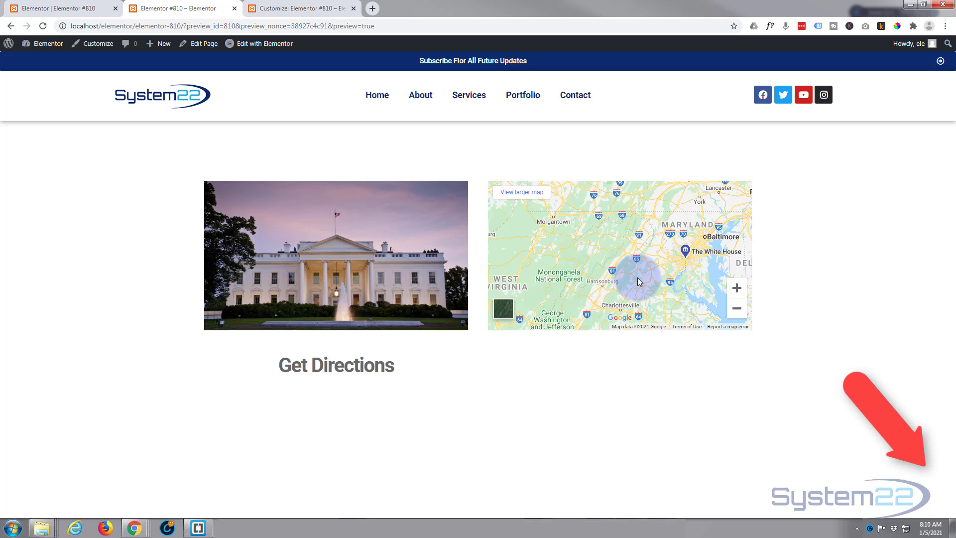
pyautogui.moveTo(638, 283); pyautogui.dragTo(529, 272)
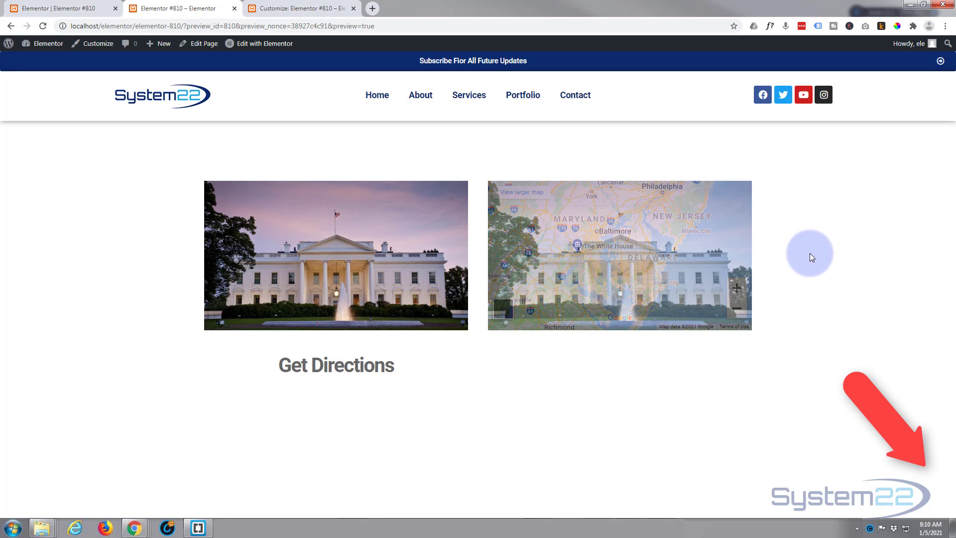